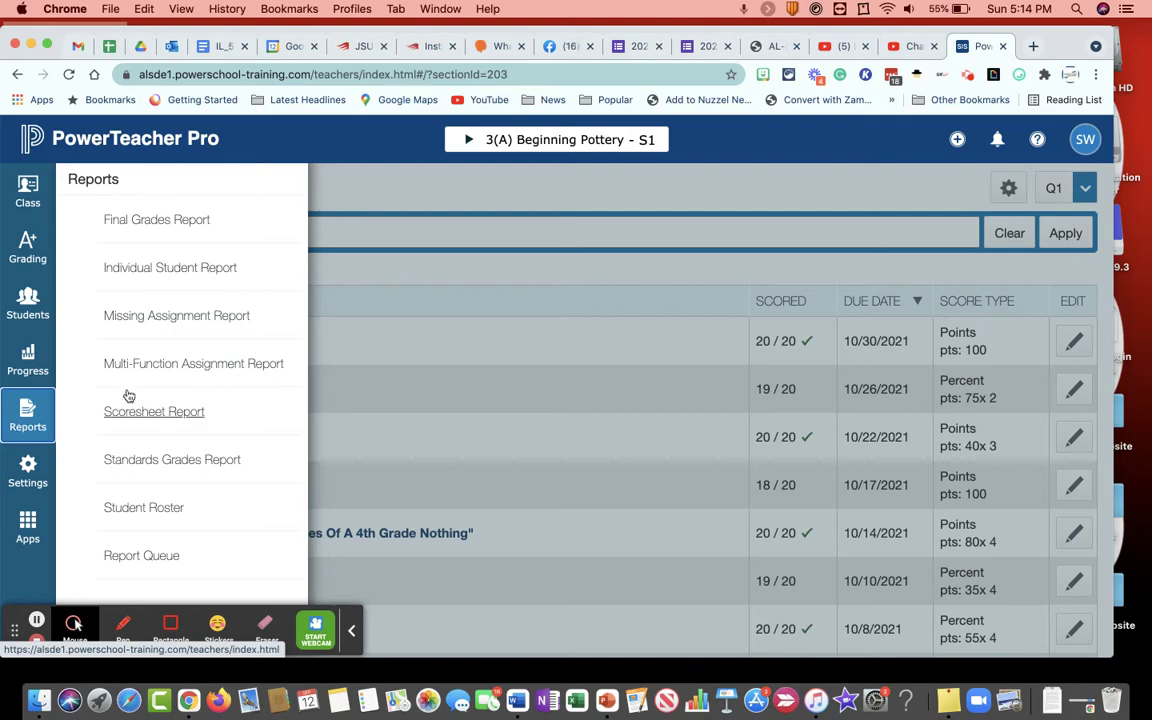
# Step: Open the Individual Student Report, check its class selection and include the students' full schedule
pyautogui.click(155, 270)
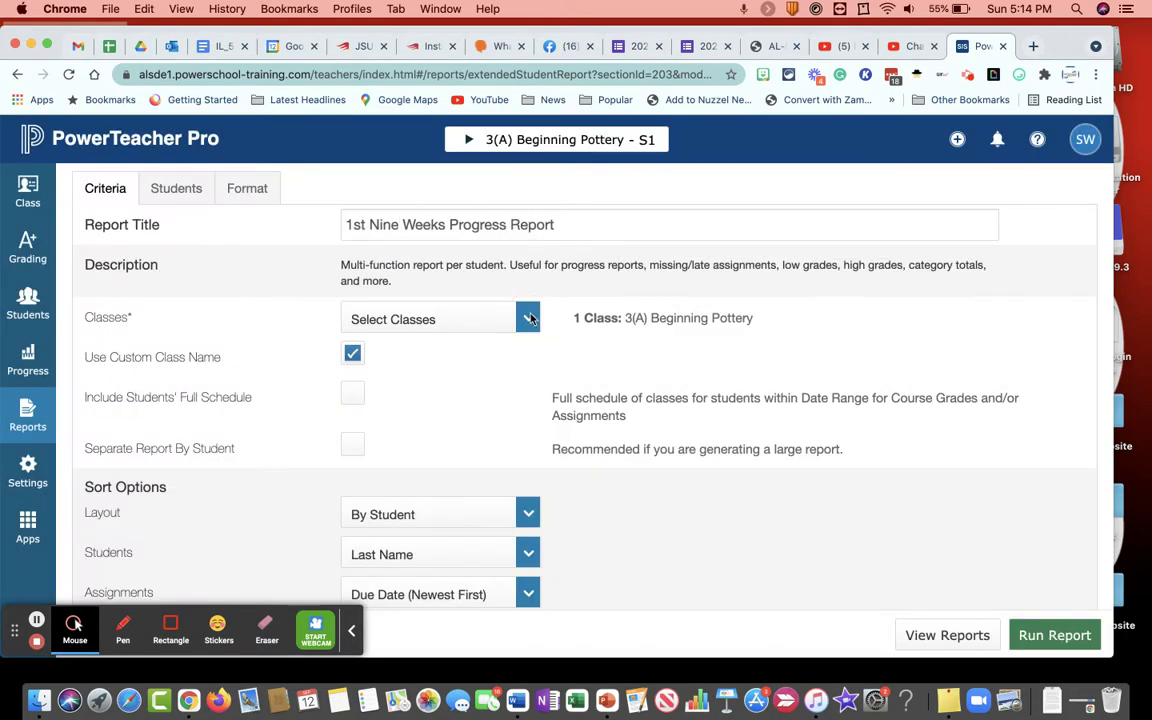
pyautogui.click(529, 320)
pyautogui.click(525, 322)
pyautogui.scroll(-2, 529, 322)
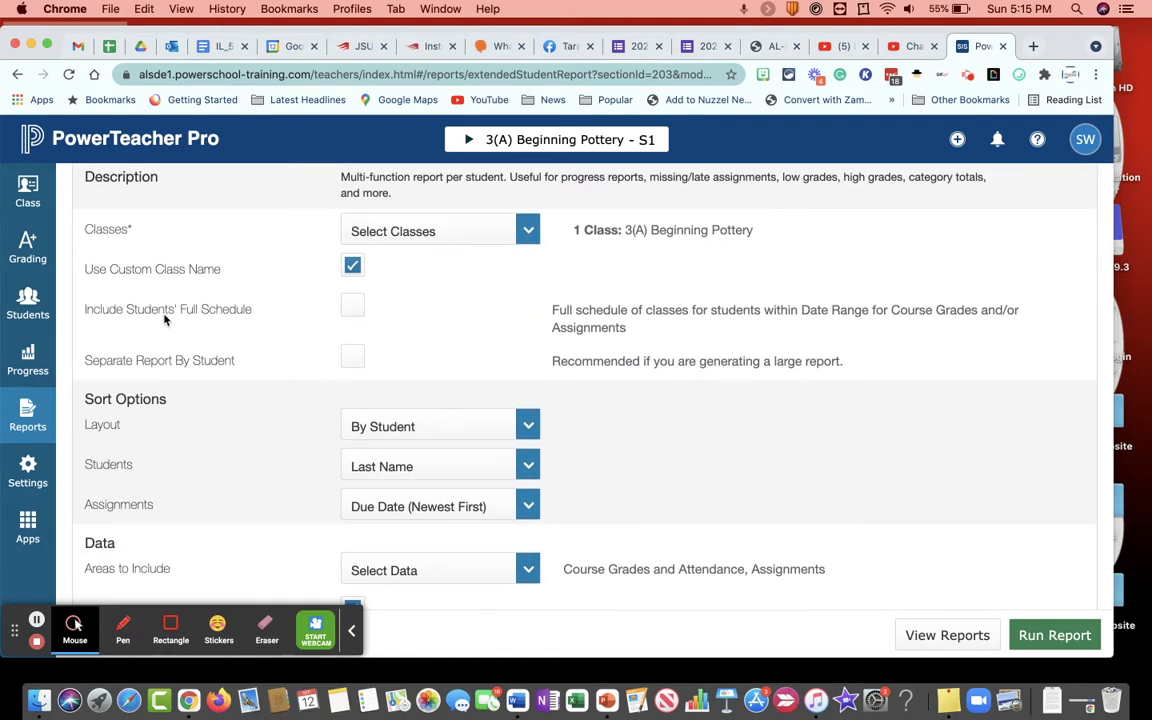
pyautogui.click(352, 305)
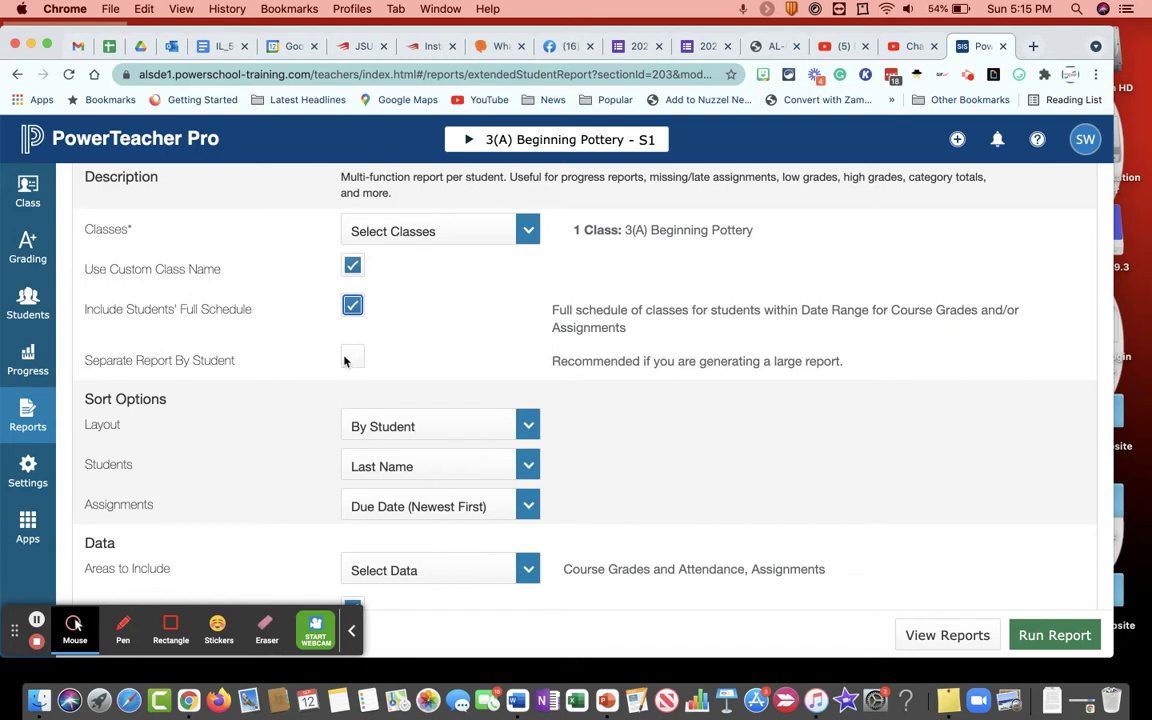
# Step: Examine the report's assignment sort orders and the data areas that can be included
pyautogui.scroll(-3, 550, 405)
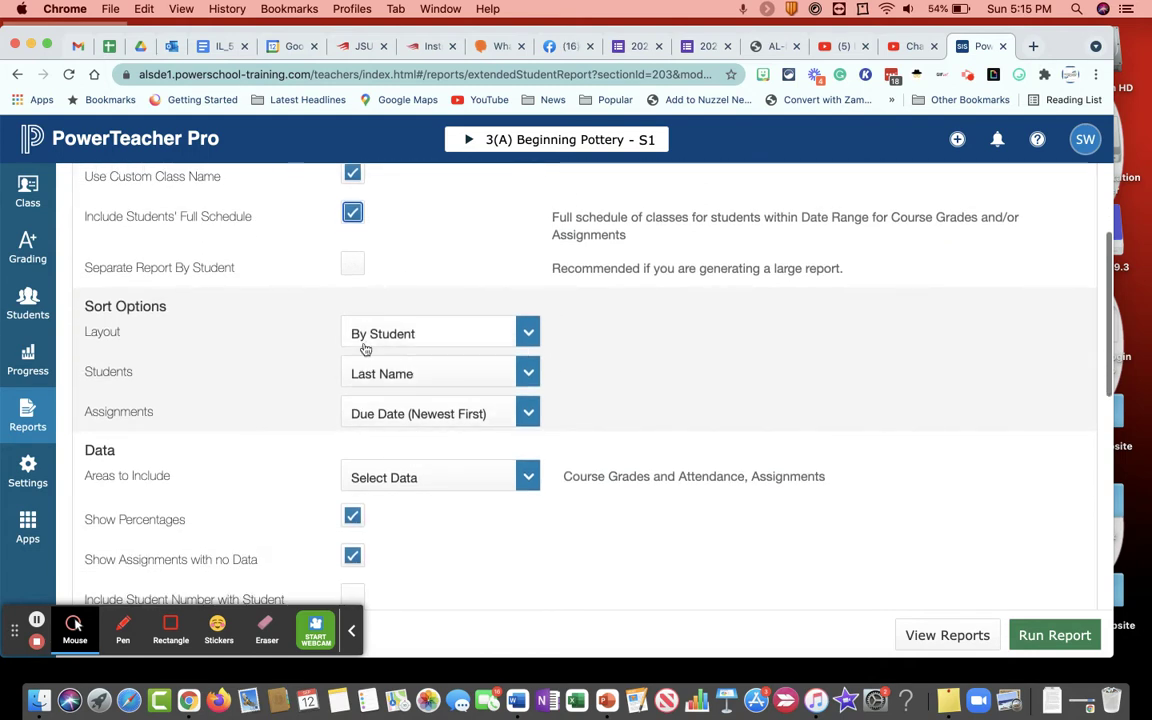
pyautogui.click(529, 415)
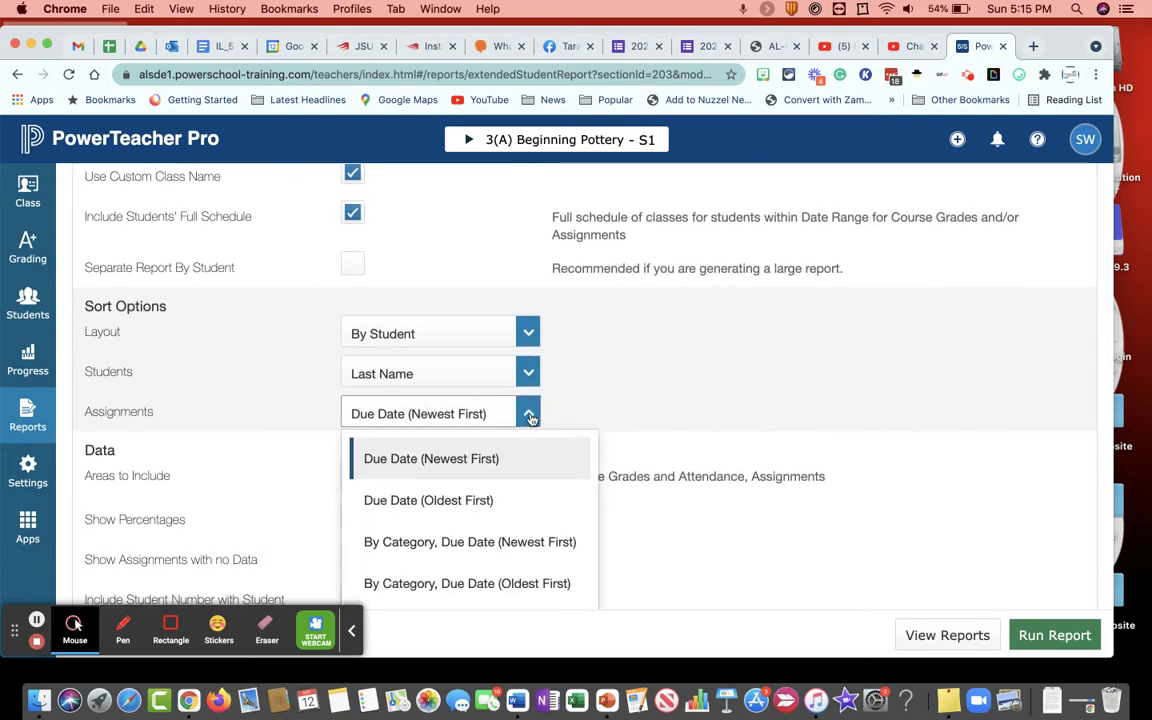
pyautogui.click(529, 416)
pyautogui.scroll(-3, 530, 412)
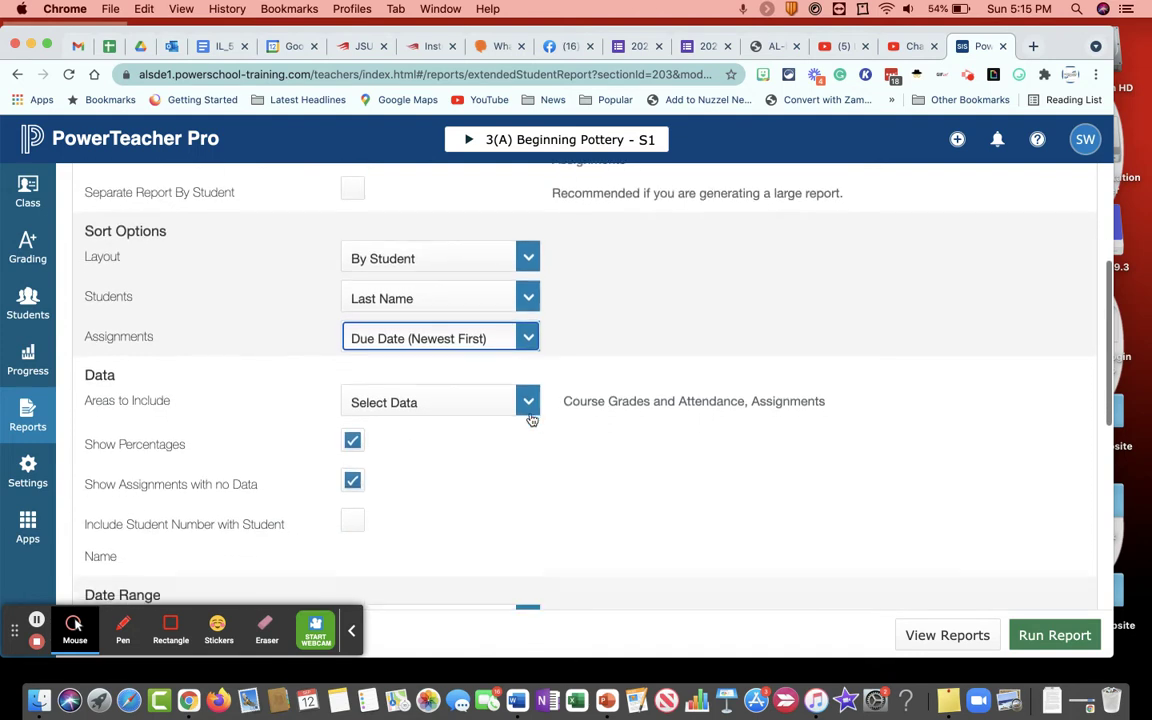
pyautogui.click(525, 372)
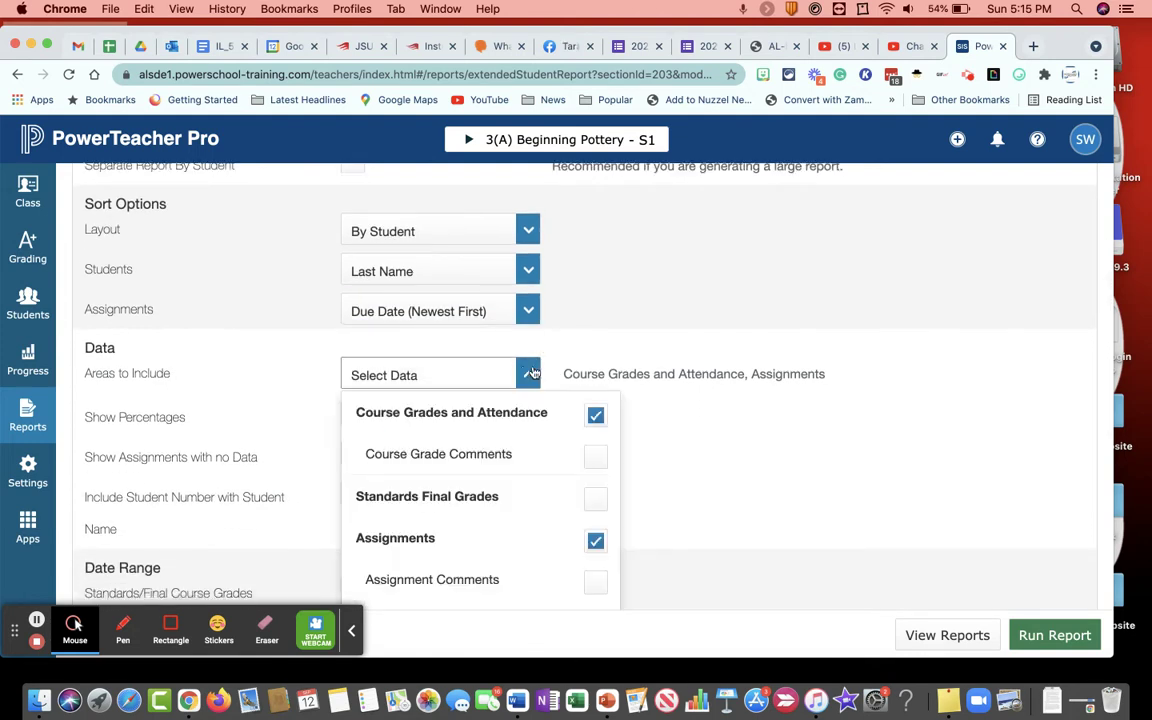
pyautogui.scroll(-3, 670, 457)
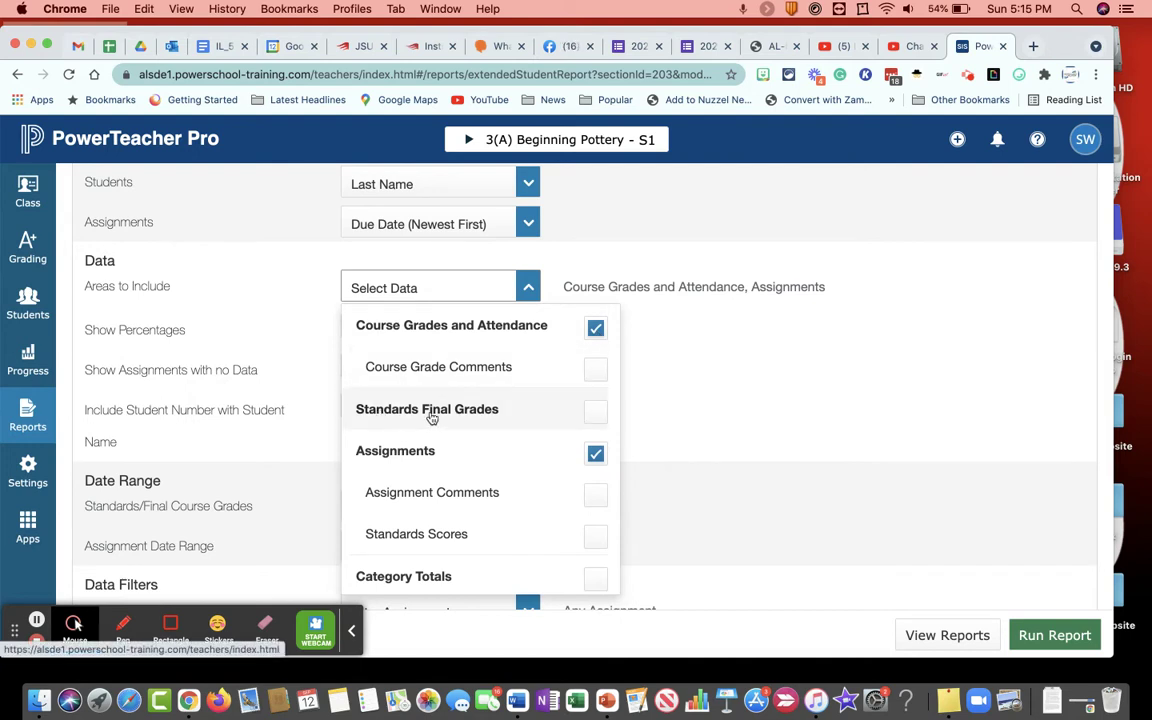
pyautogui.scroll(-1, 436, 430)
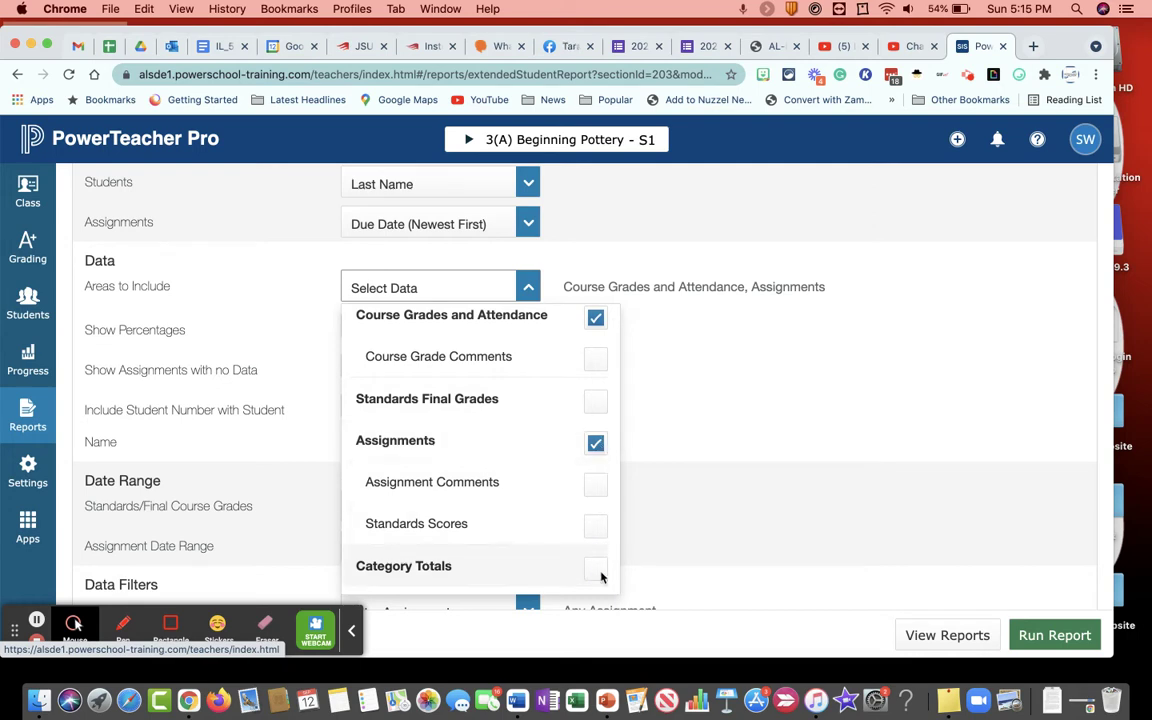
pyautogui.click(661, 398)
# Step: Review the report's display options, reporting terms, assignment date range and data filters
pyautogui.scroll(-2, 538, 382)
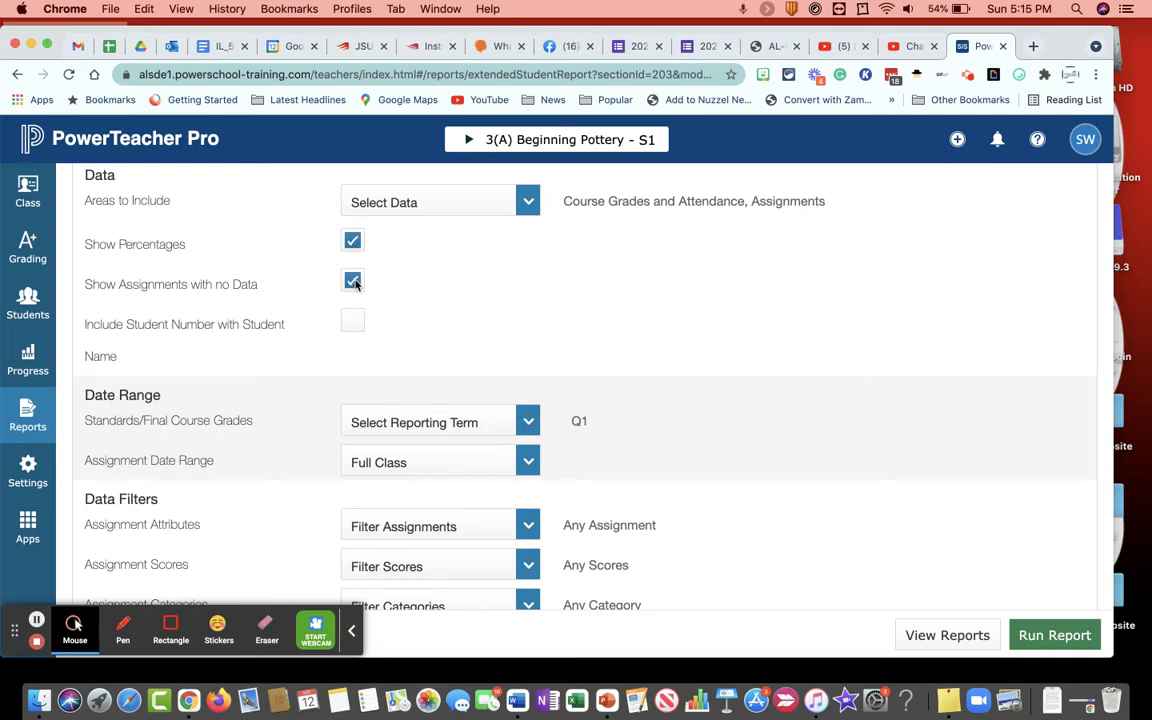
pyautogui.scroll(-2, 621, 388)
pyautogui.scroll(-2, 621, 388)
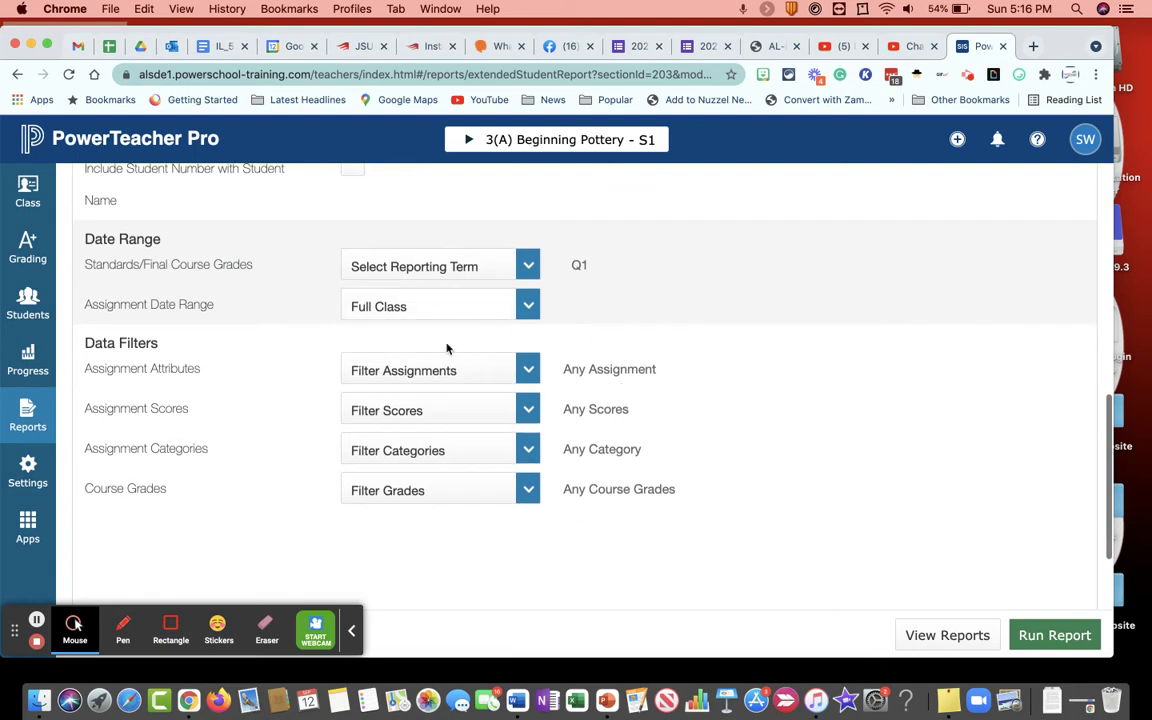
pyautogui.click(528, 270)
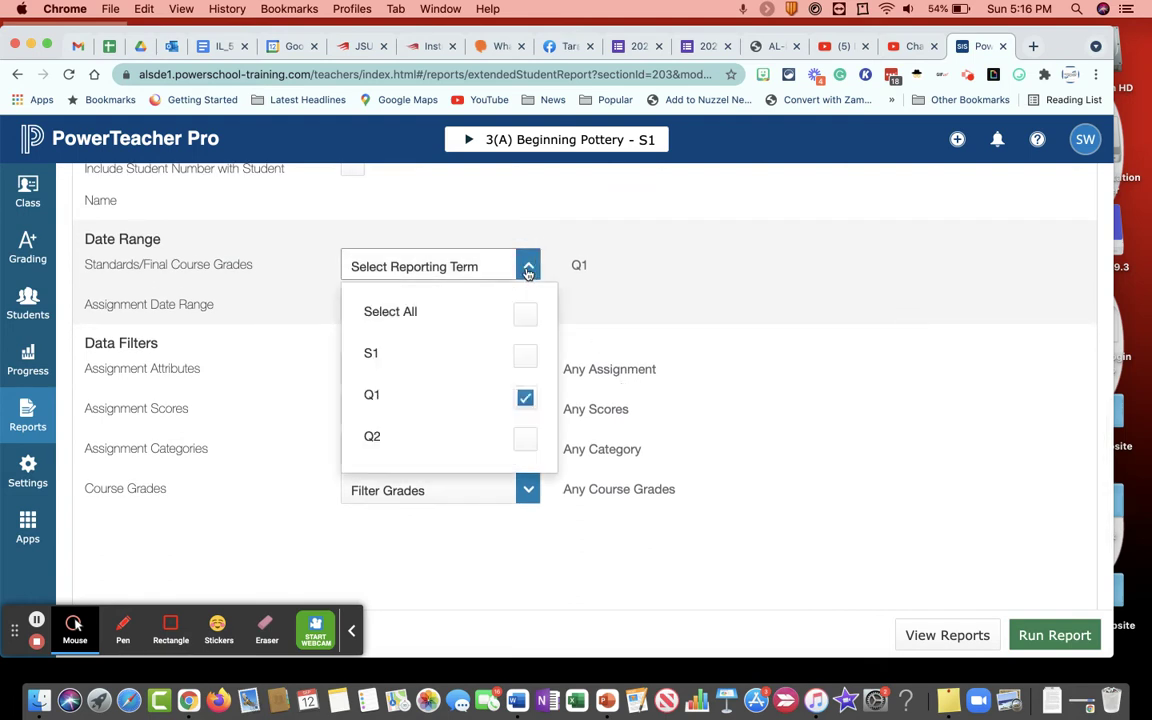
pyautogui.click(528, 270)
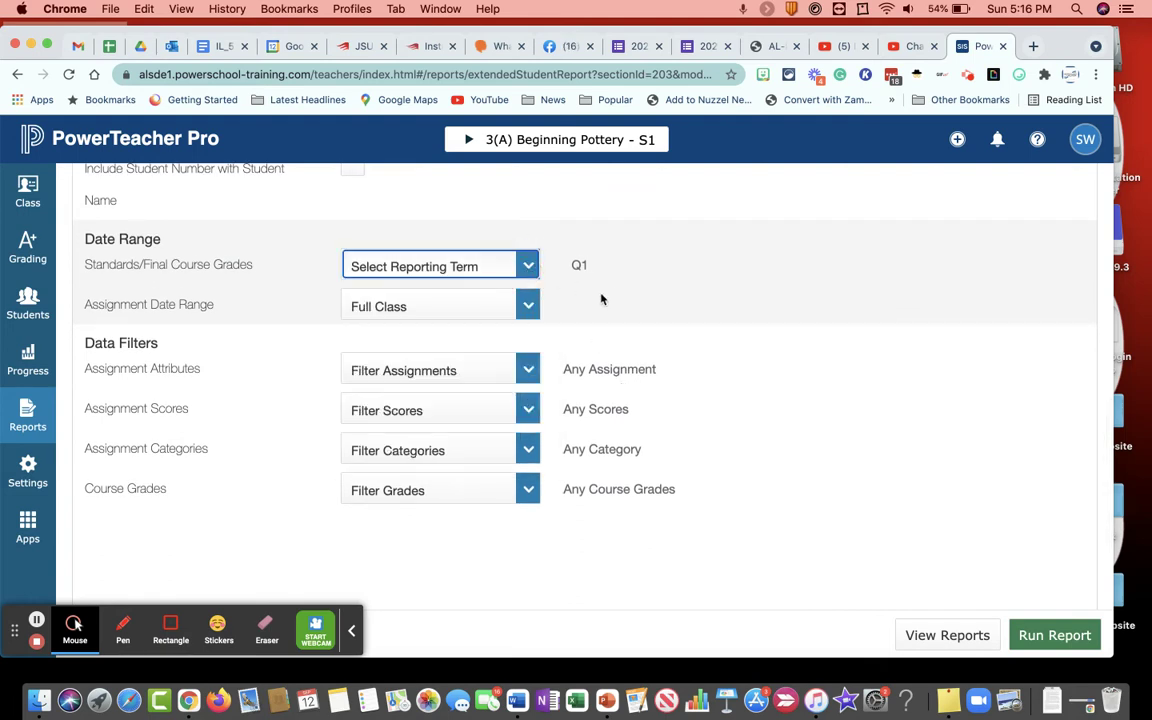
pyautogui.scroll(-2, 611, 342)
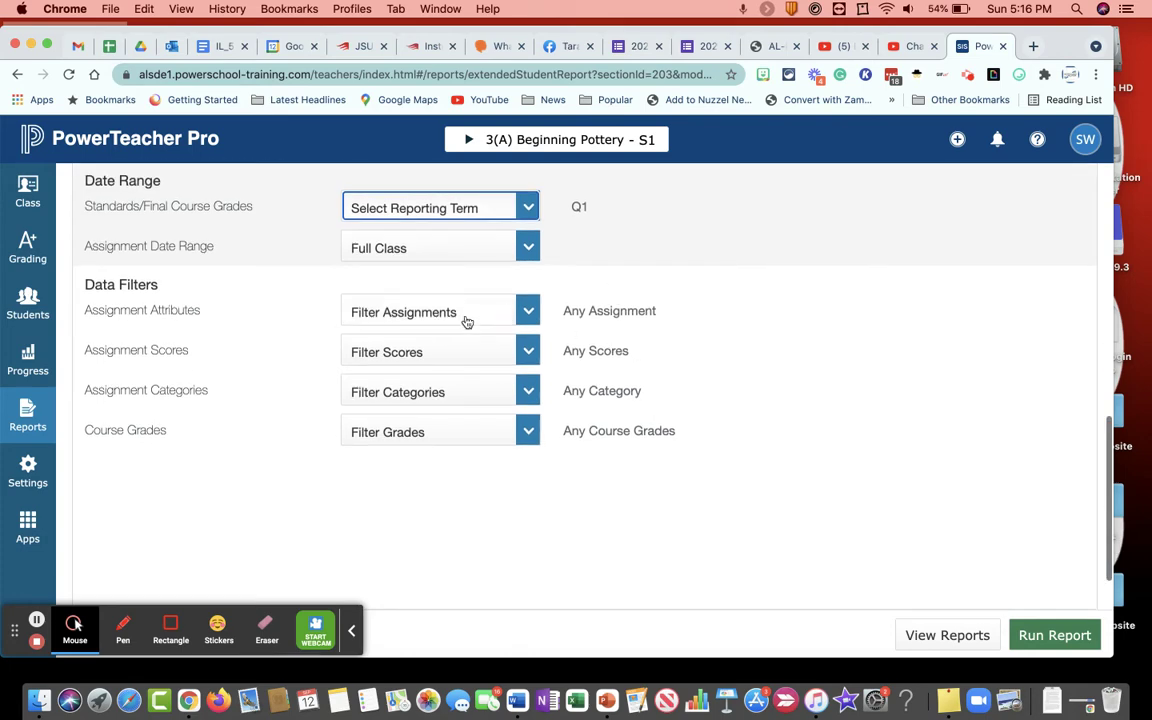
pyautogui.scroll(10, 689, 406)
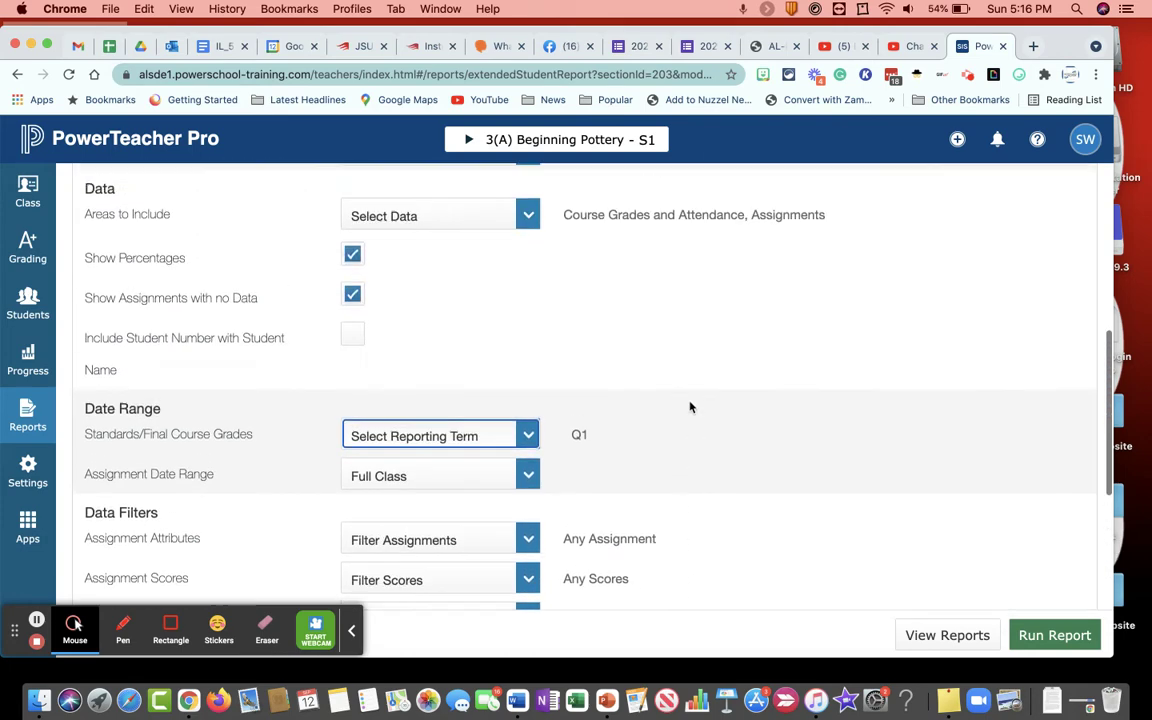
# Step: Clear and reselect all students in the report's add/remove student list
pyautogui.click(163, 188)
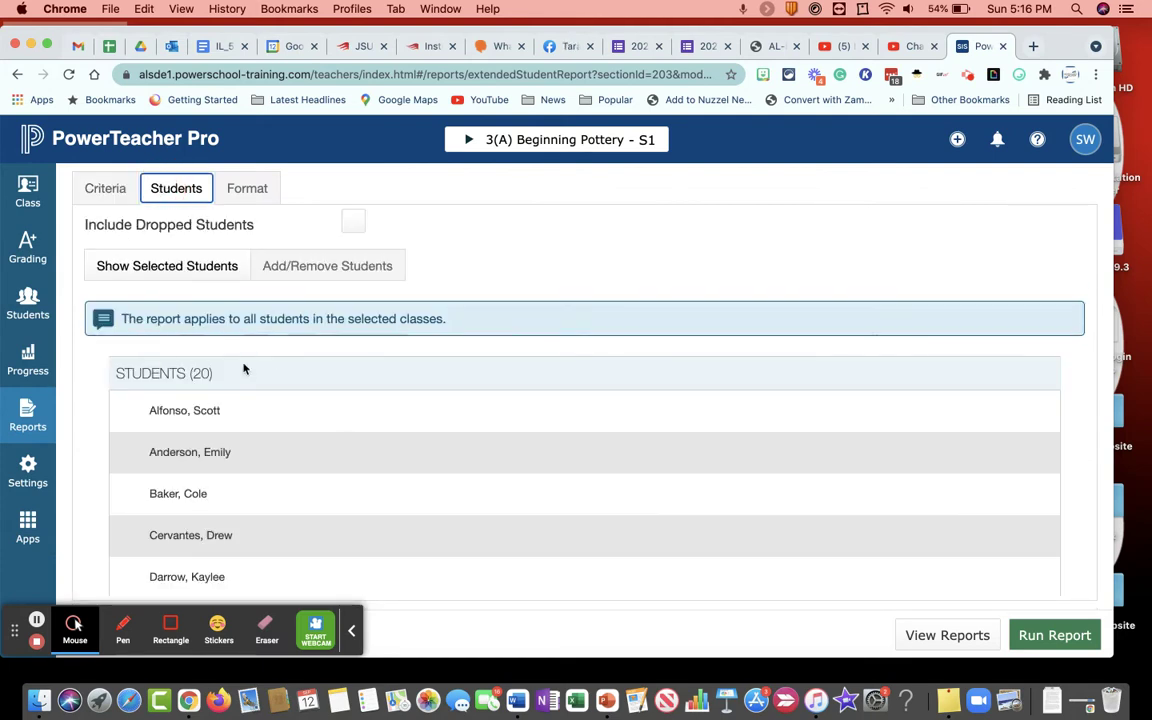
pyautogui.click(327, 268)
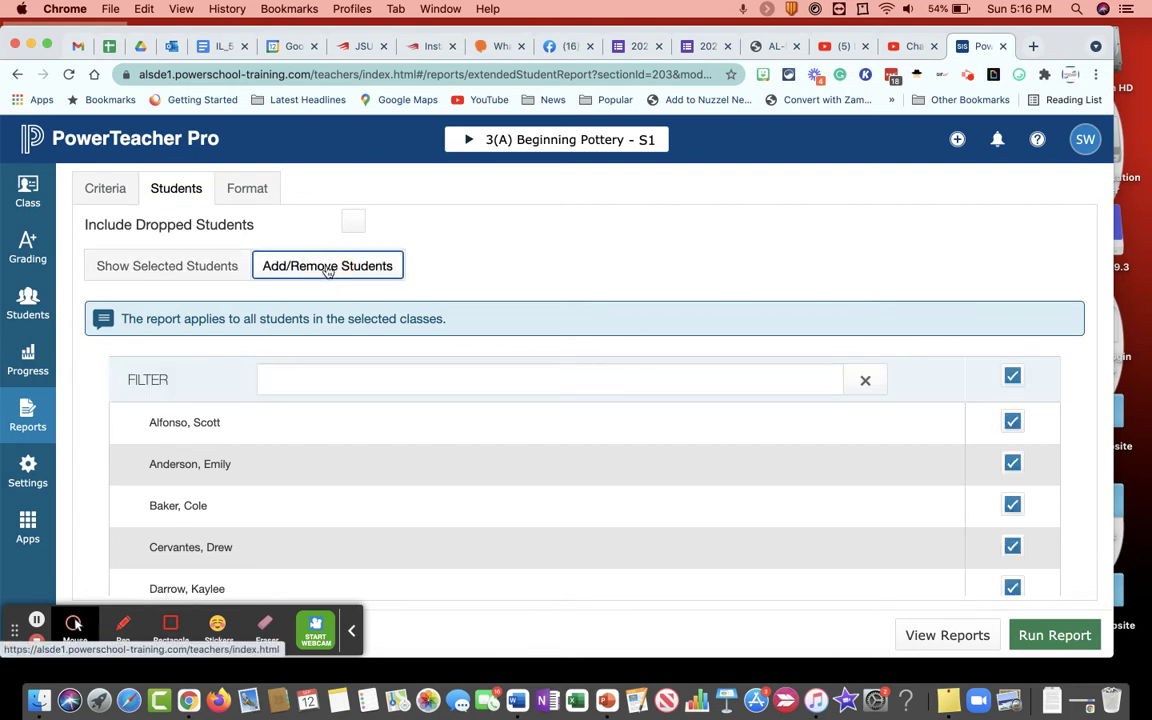
pyautogui.click(1013, 378)
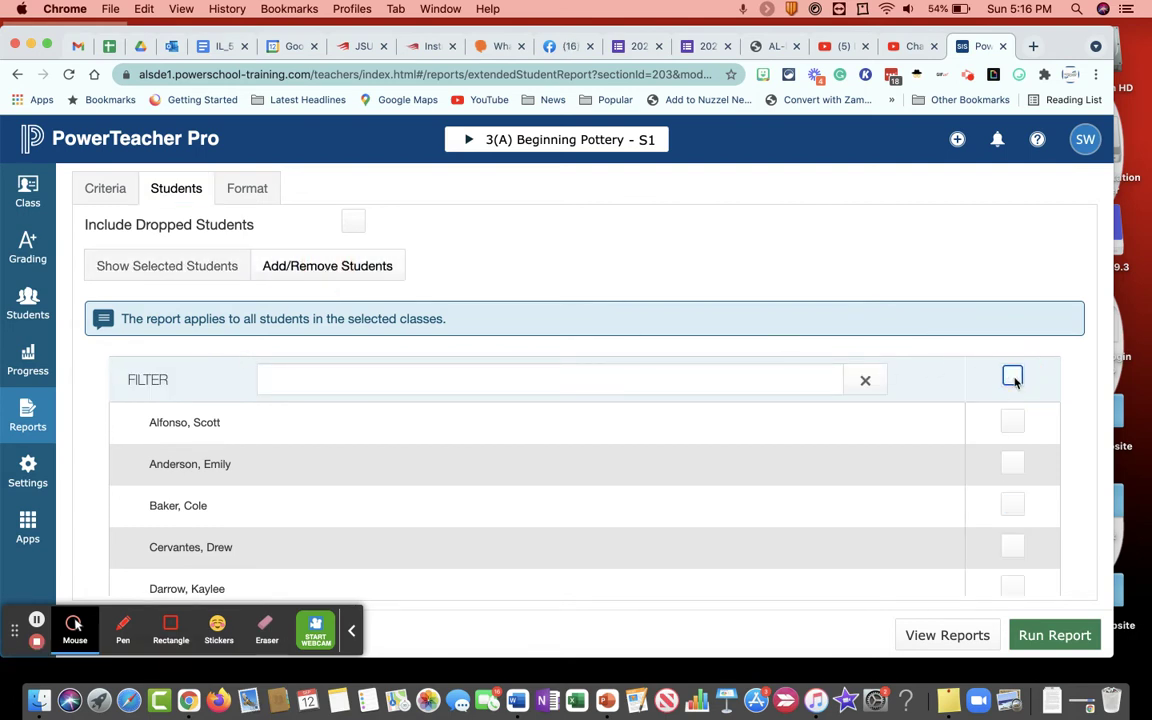
pyautogui.click(1012, 375)
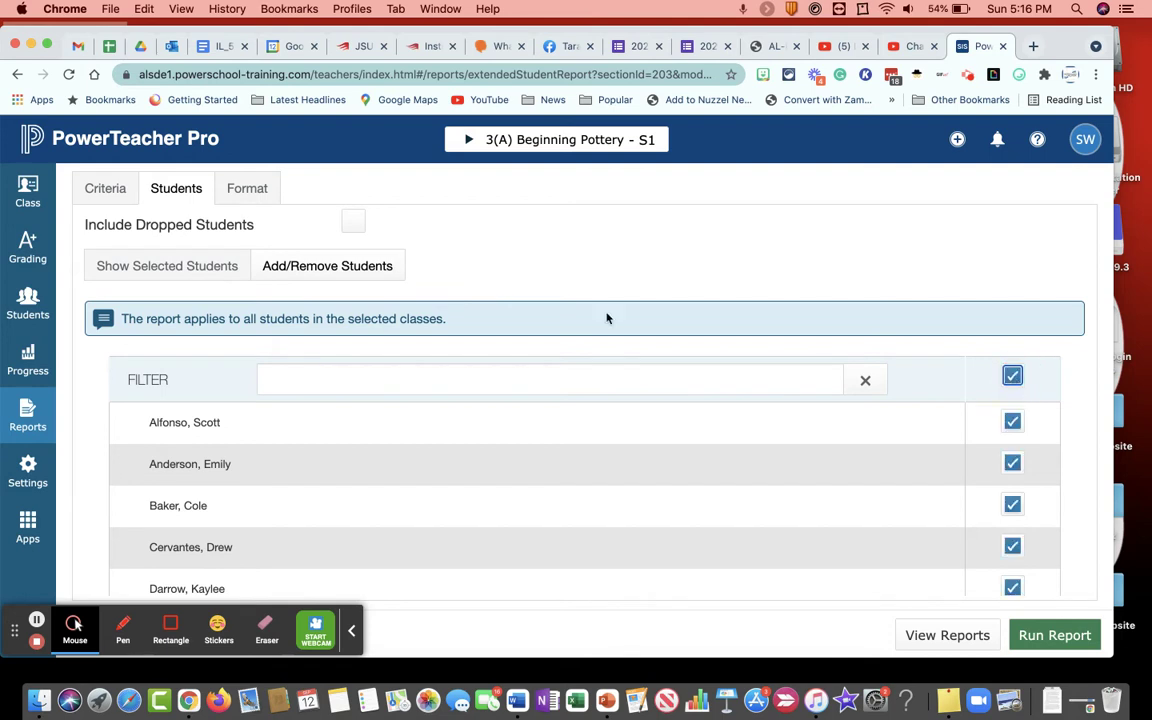
# Step: Review the report's format settings, including orientation, output type, page break, notes and signature line
pyautogui.click(258, 191)
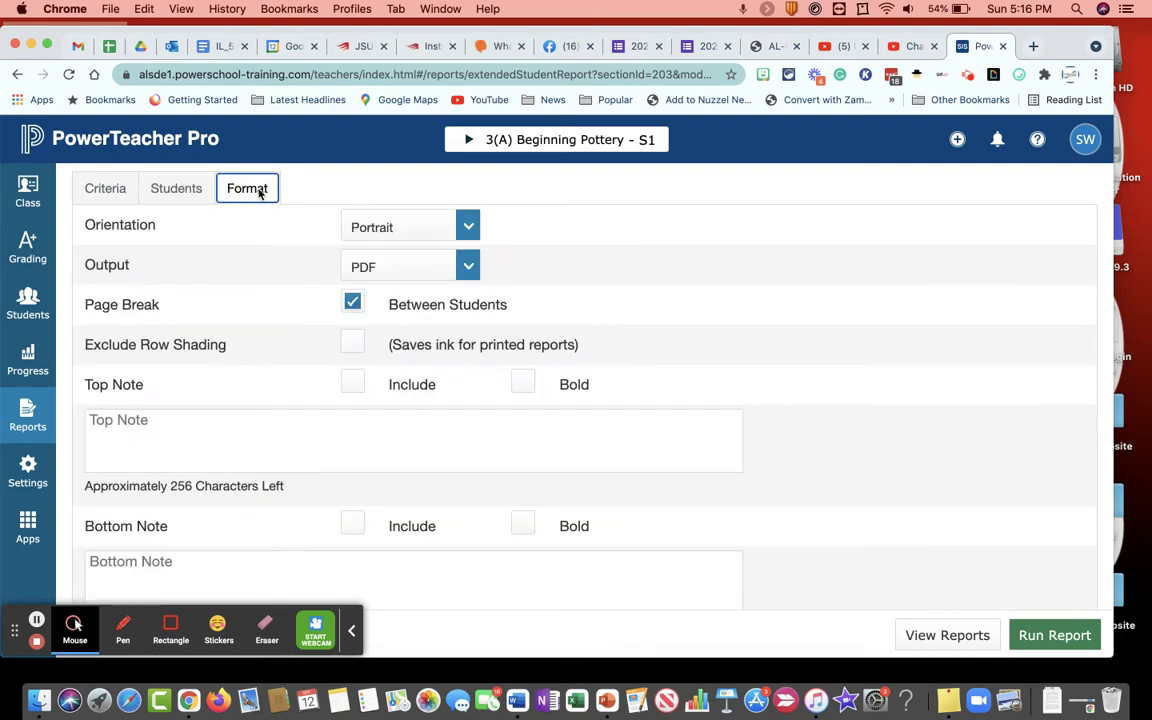
pyautogui.click(461, 227)
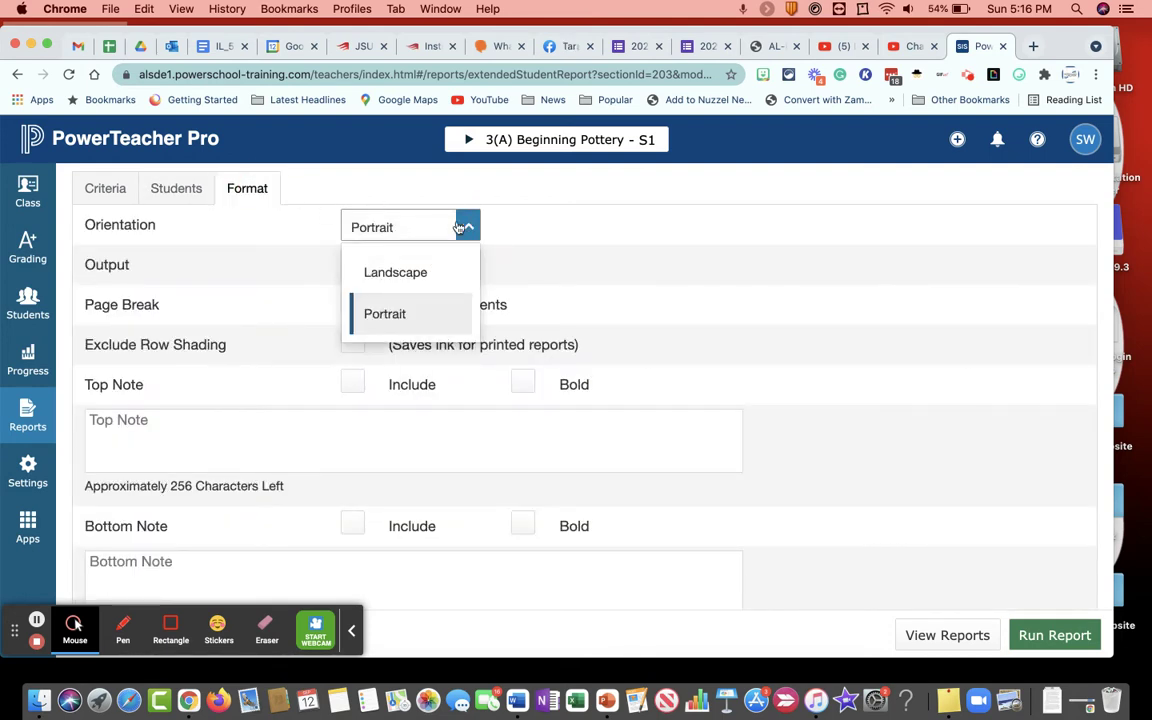
pyautogui.click(523, 224)
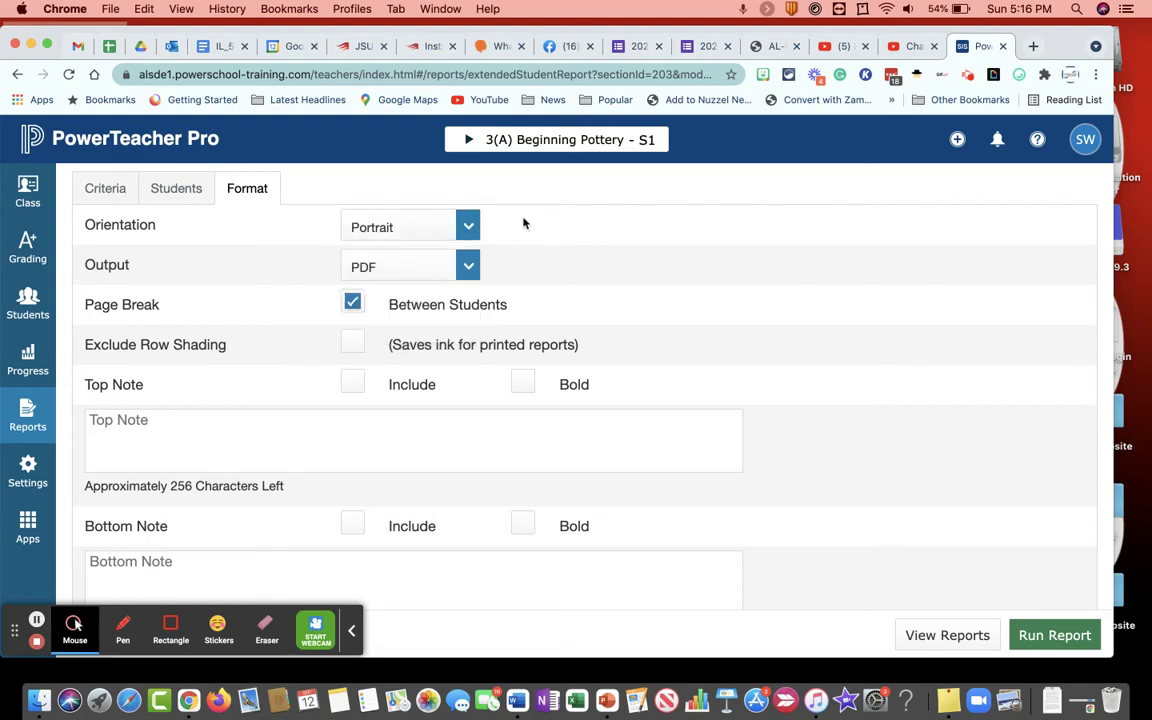
pyautogui.click(470, 268)
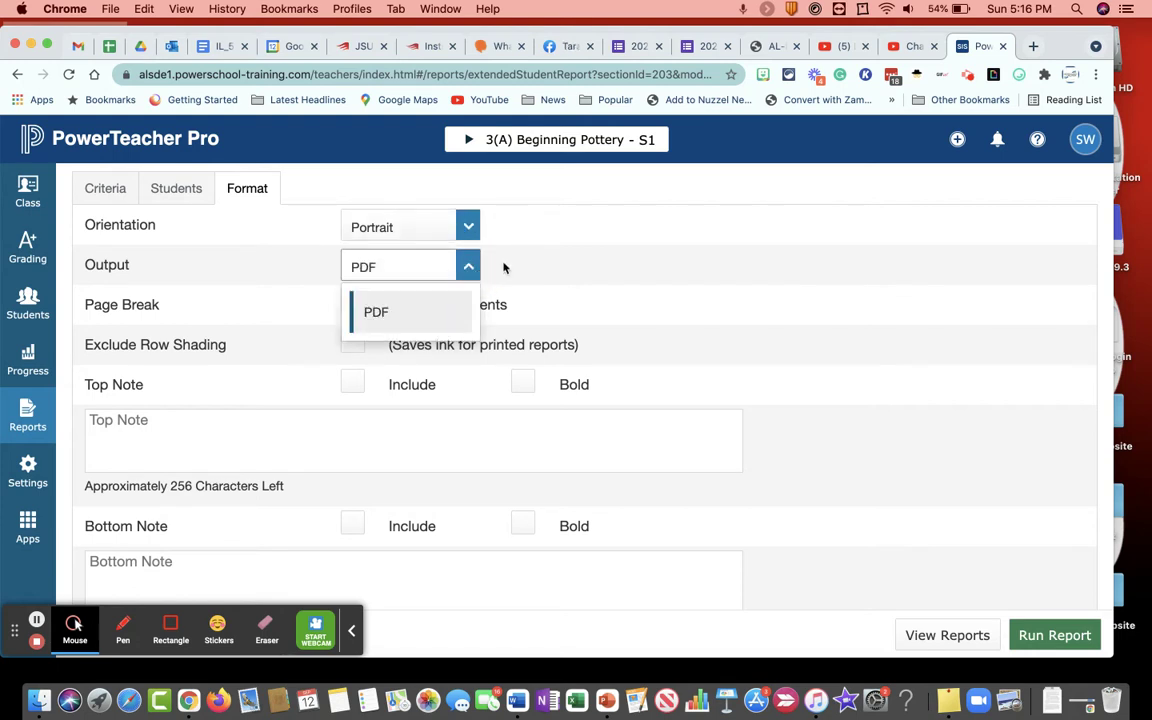
pyautogui.click(504, 267)
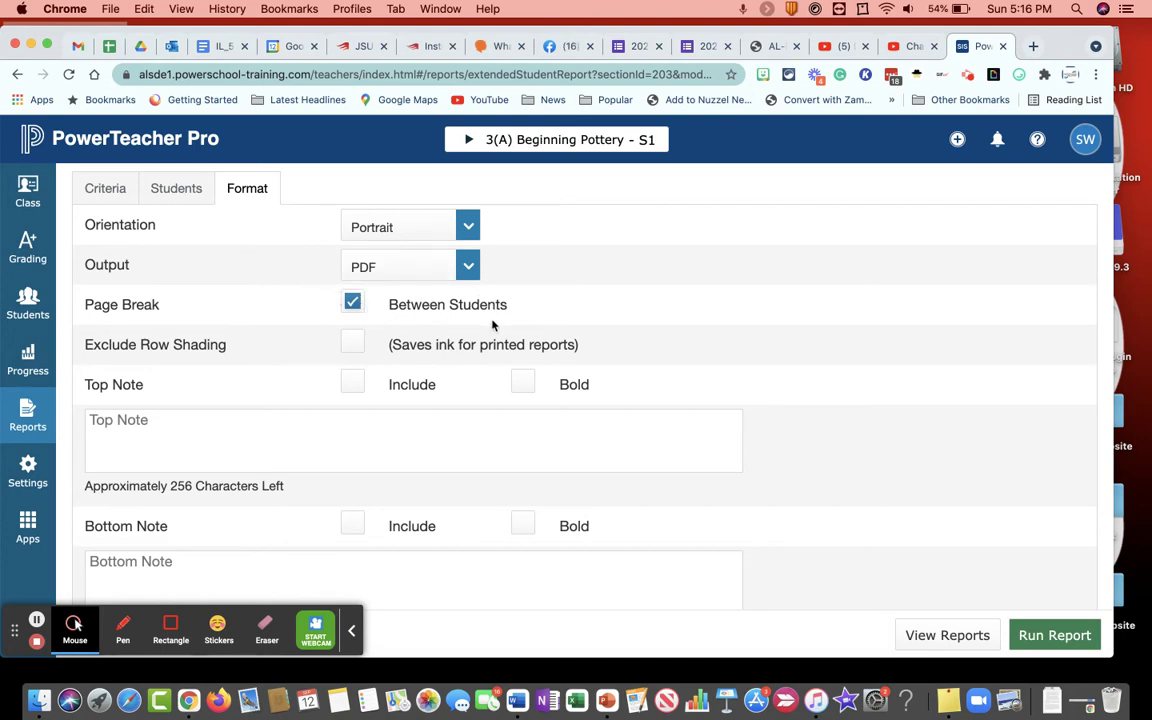
pyautogui.scroll(-2, 567, 308)
pyautogui.scroll(-3, 567, 308)
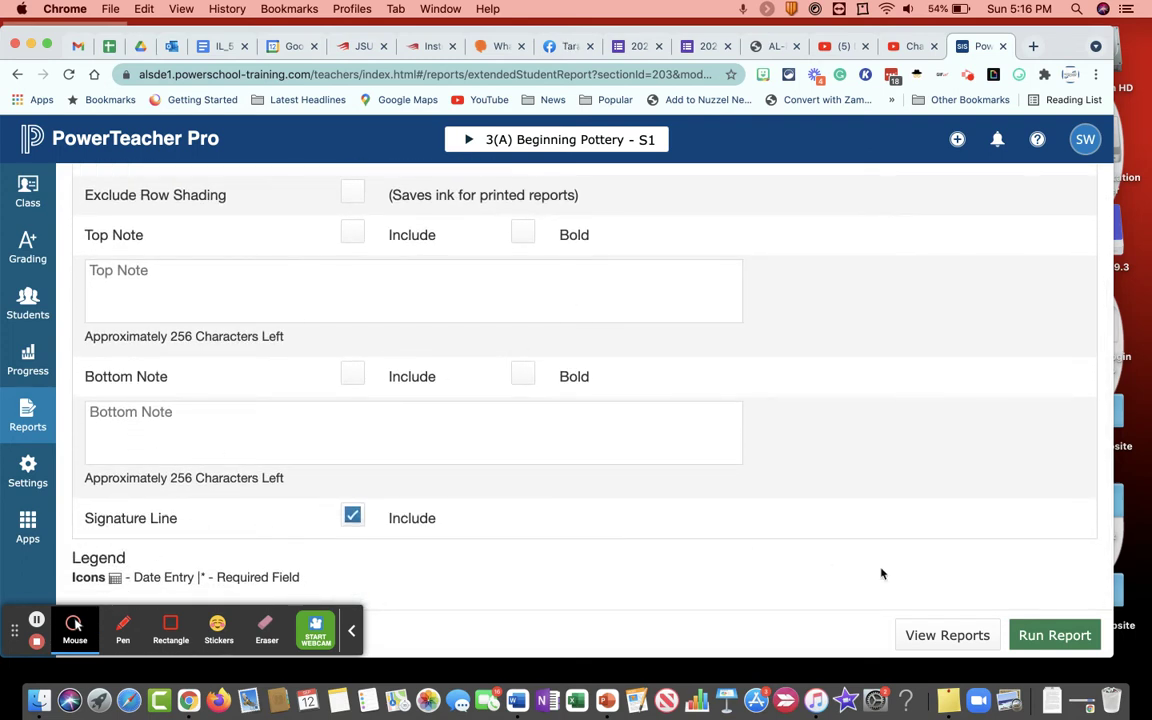
# Step: Run the 1st Nine Weeks Progress Report and refresh the report queue to check its status
pyautogui.click(1057, 636)
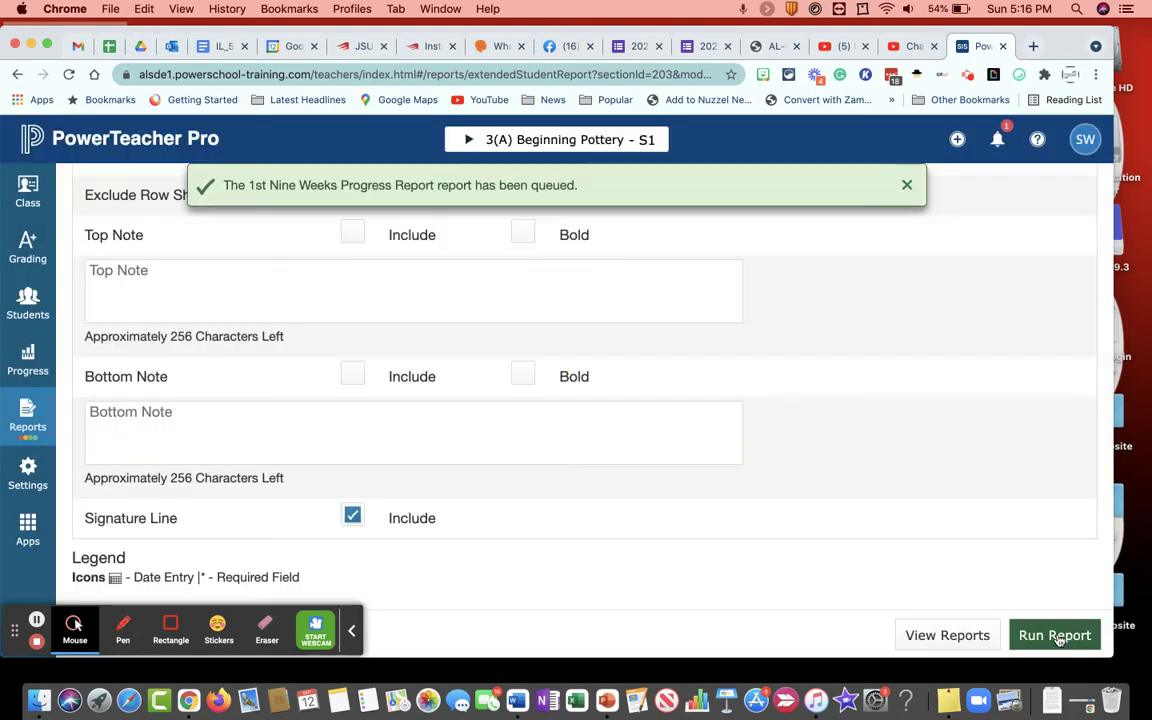
pyautogui.click(997, 140)
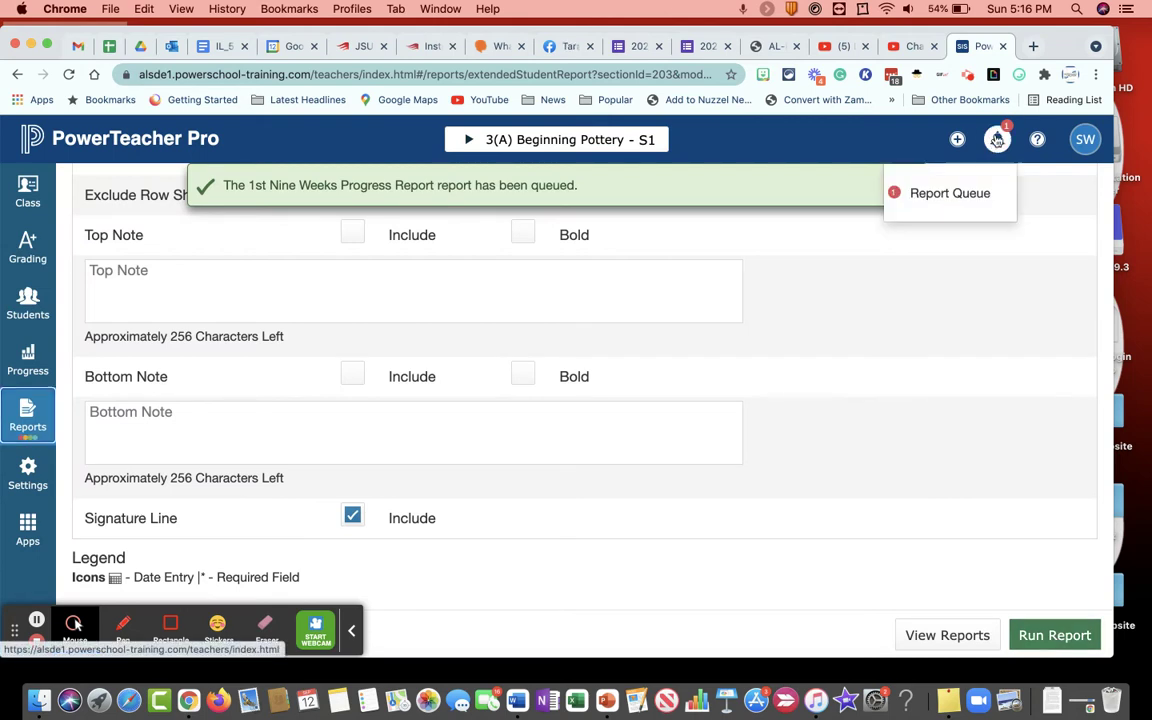
pyautogui.click(968, 195)
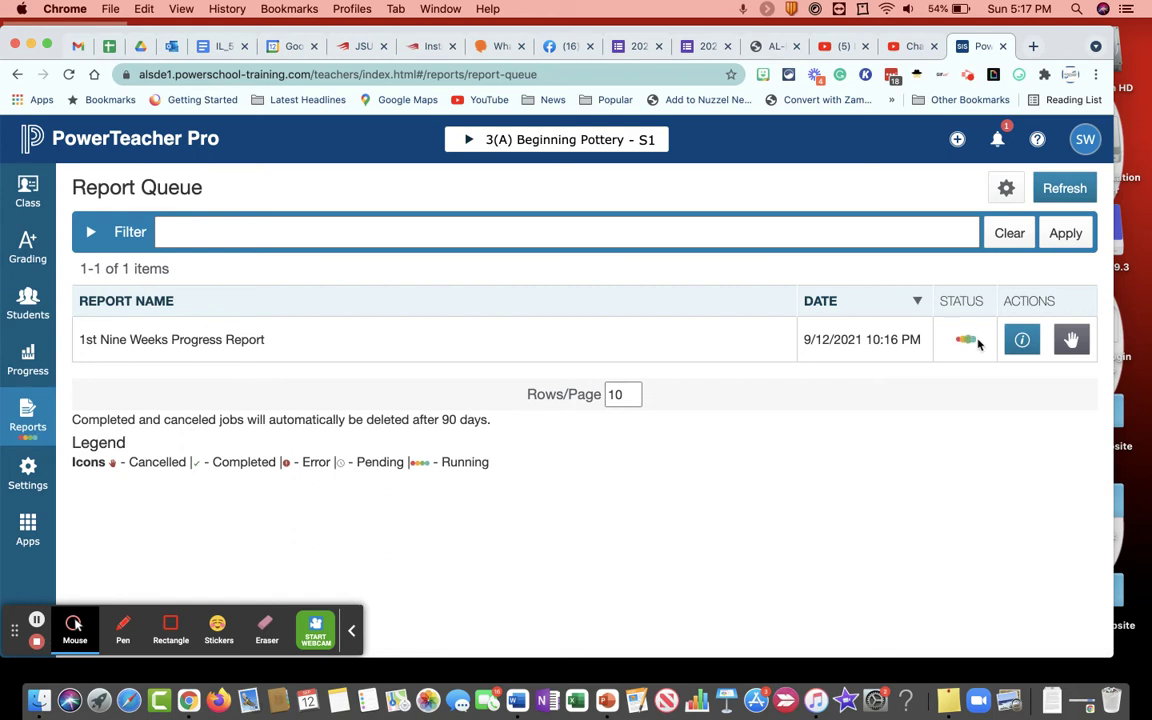
pyautogui.click(1052, 189)
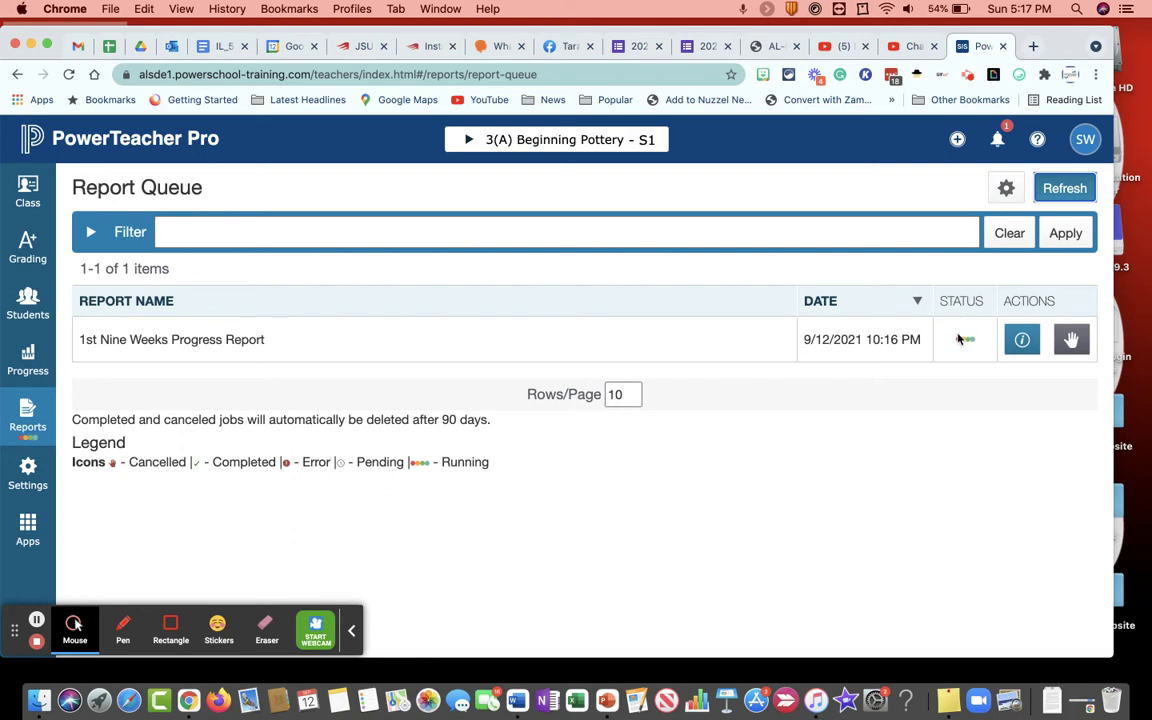
pyautogui.click(1051, 190)
# Step: Return to the start page, relaunch PowerTeacher Pro for the 3(A) Beginning Pottery class and reopen the report queue
pyautogui.click(175, 139)
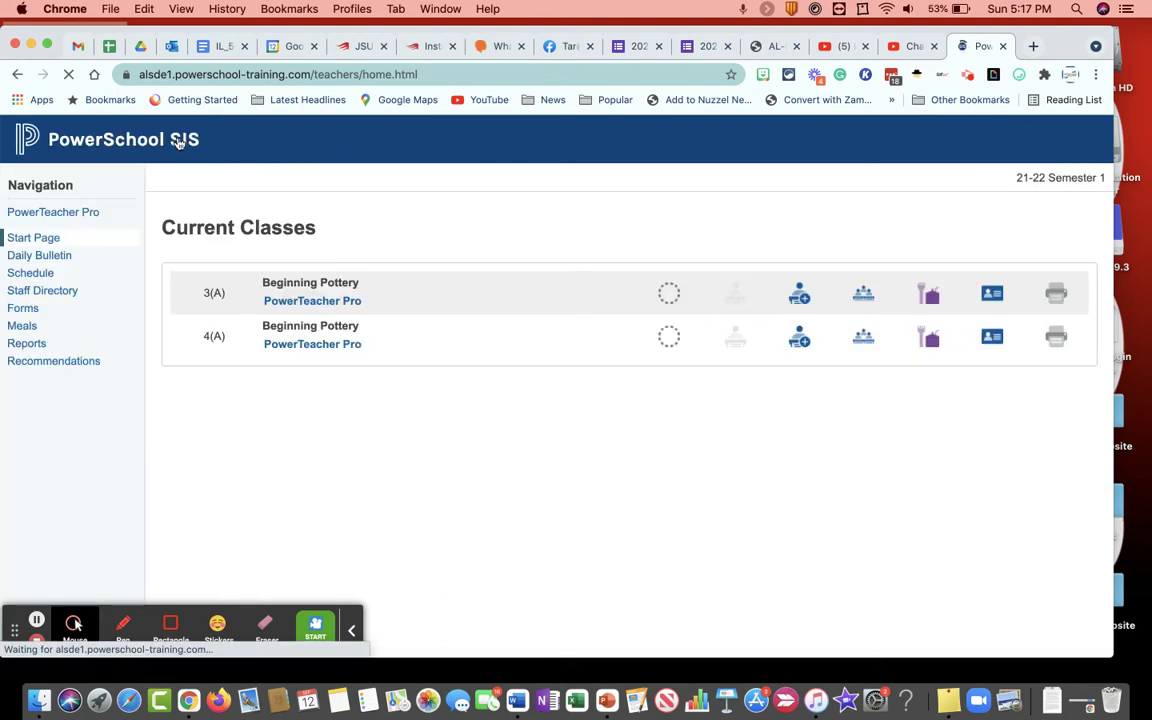
pyautogui.click(312, 299)
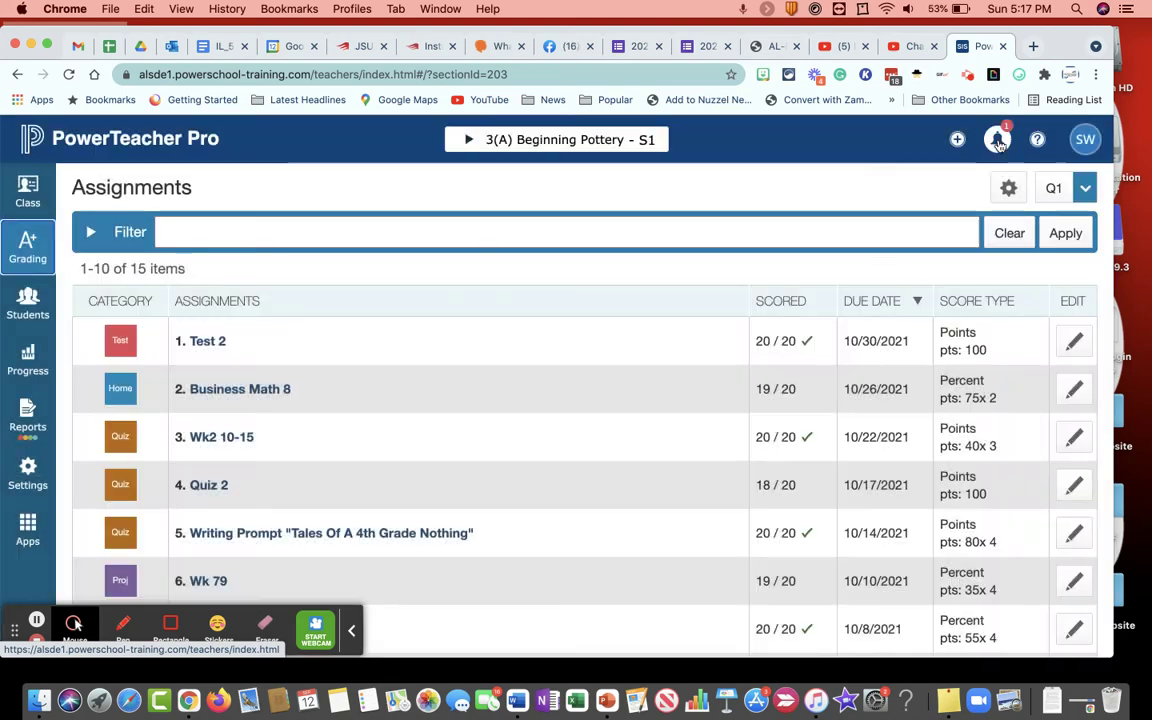
pyautogui.click(998, 141)
pyautogui.click(968, 198)
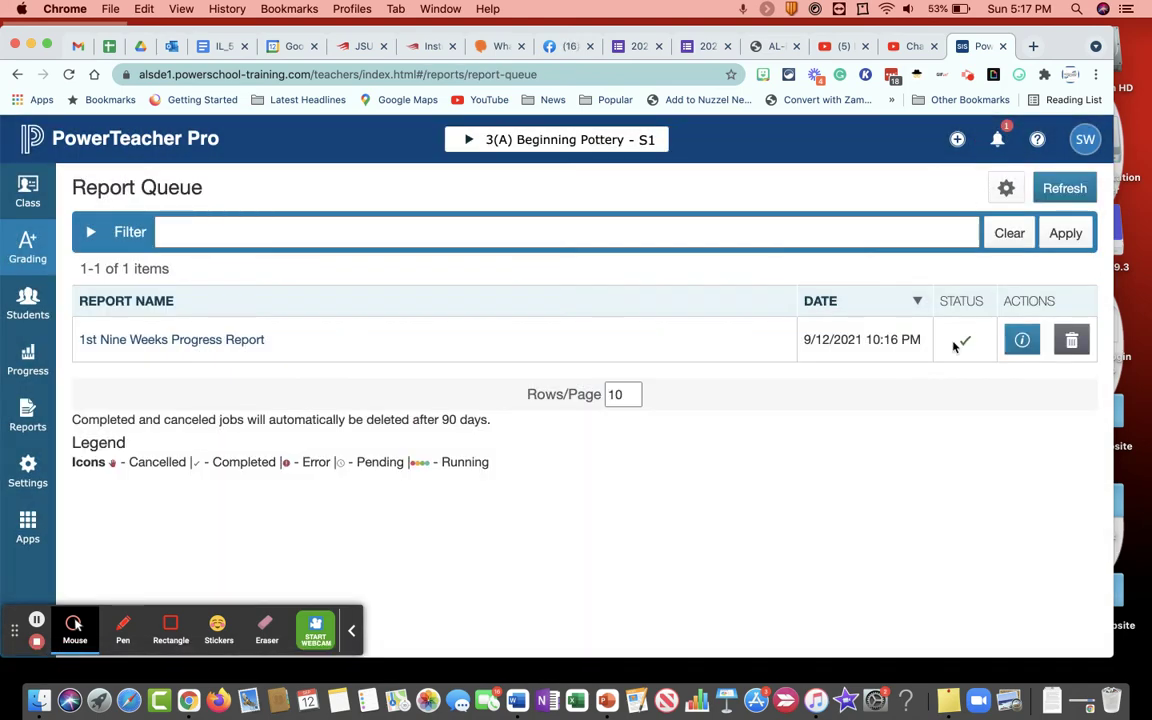
# Step: Open the completed 1st Nine Weeks Progress Report PDF and review the first student's final grade and assignment scores
pyautogui.click(188, 341)
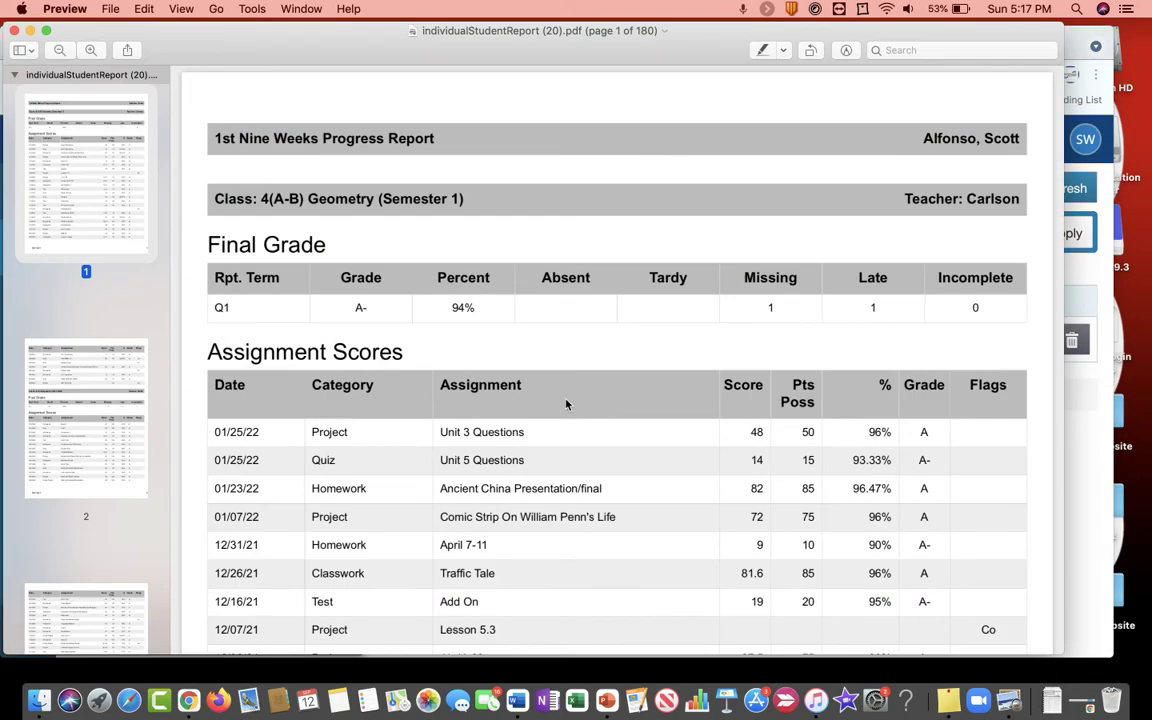
pyautogui.scroll(-1, 356, 365)
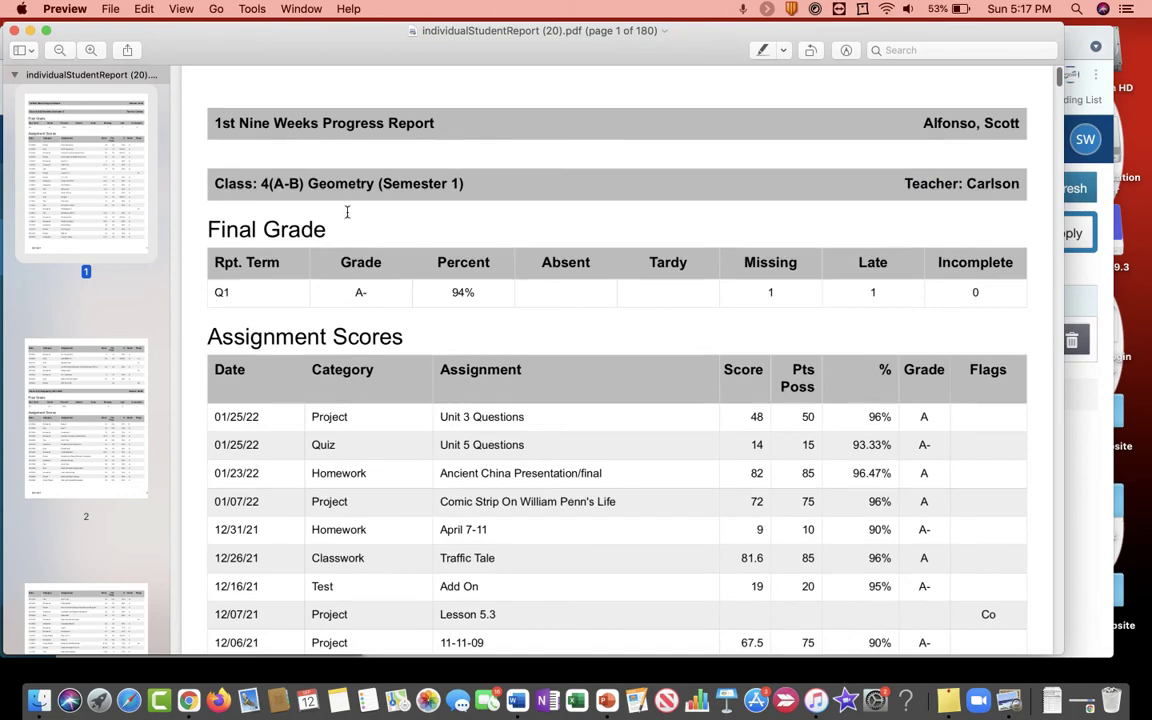
pyautogui.scroll(-20, 383, 250)
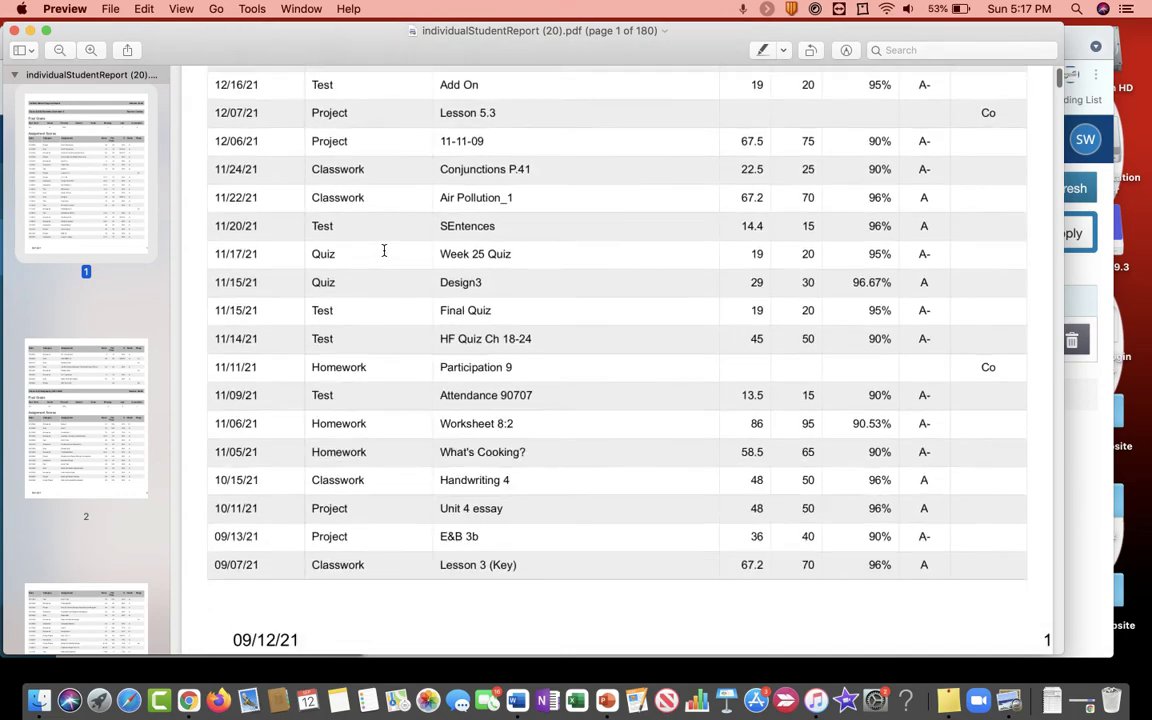
# Step: Examine the first student's final grades and assignment scores for each class, including Geography, Phys Ed 11, English 2 and Beginning Pottery
pyautogui.scroll(-5, 383, 250)
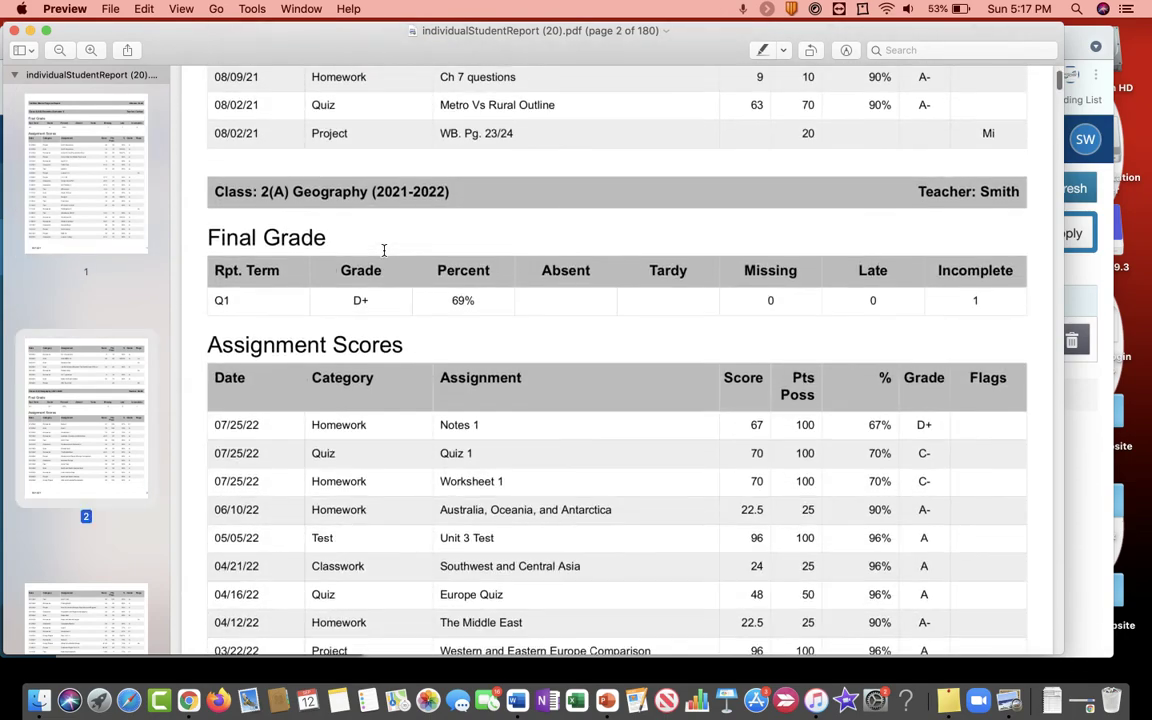
pyautogui.scroll(-20, 343, 228)
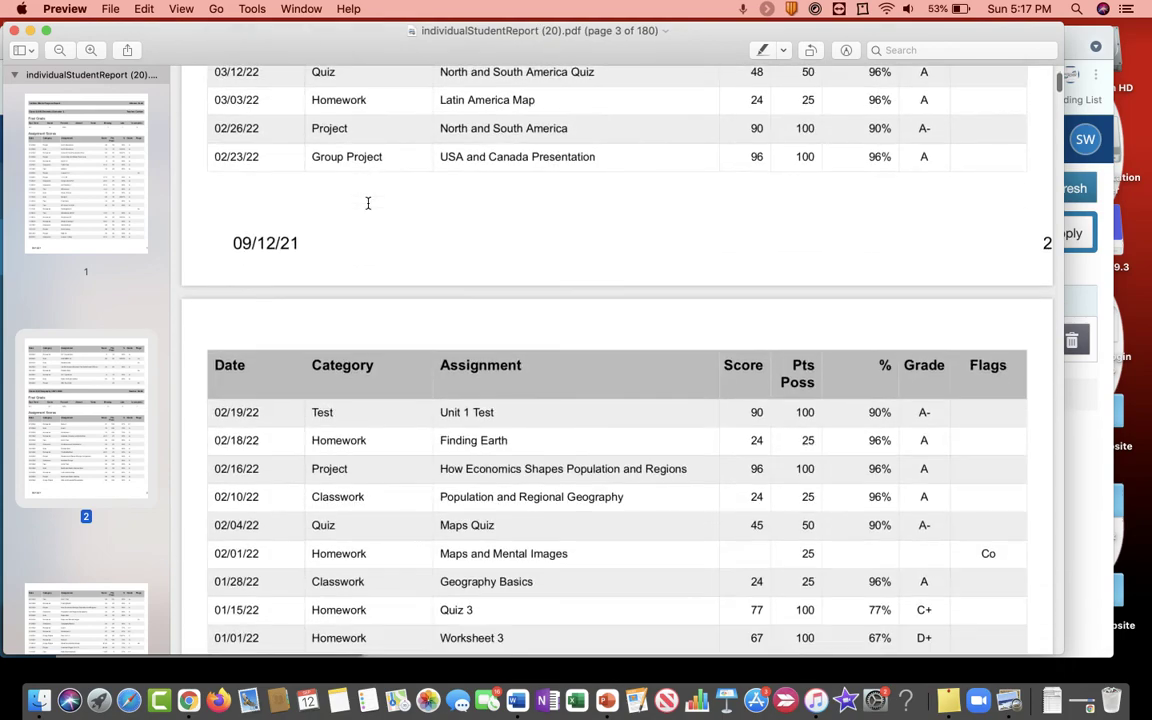
pyautogui.scroll(-8, 368, 203)
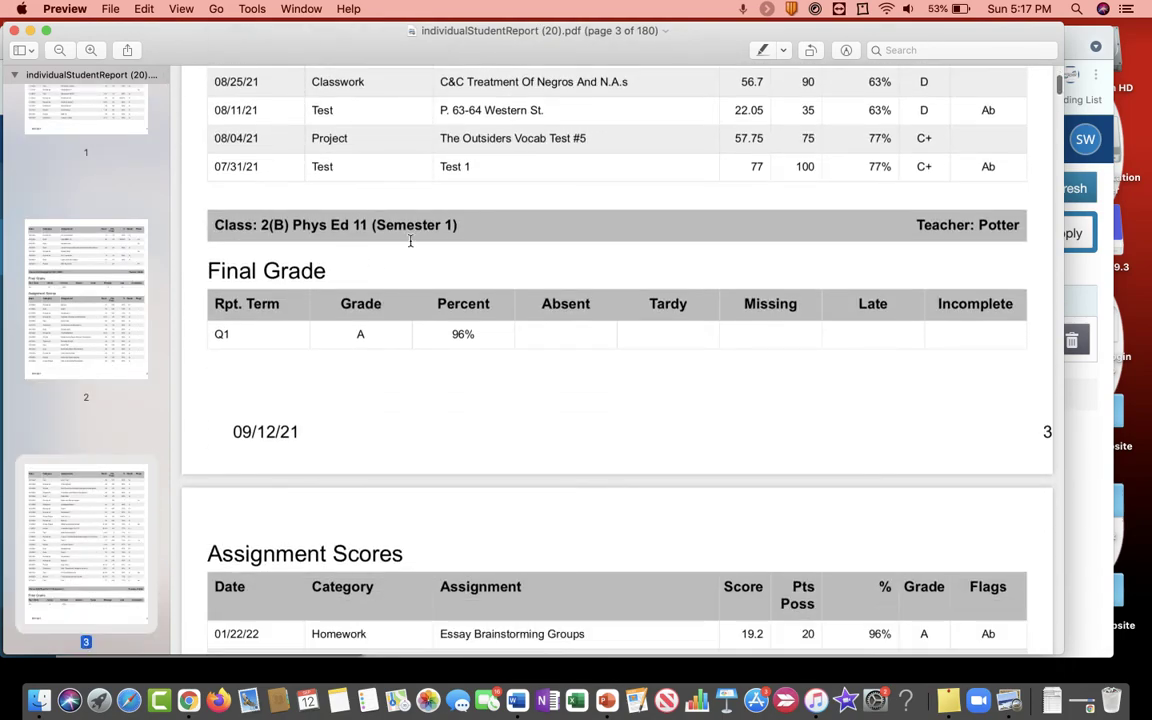
pyautogui.scroll(-20, 322, 256)
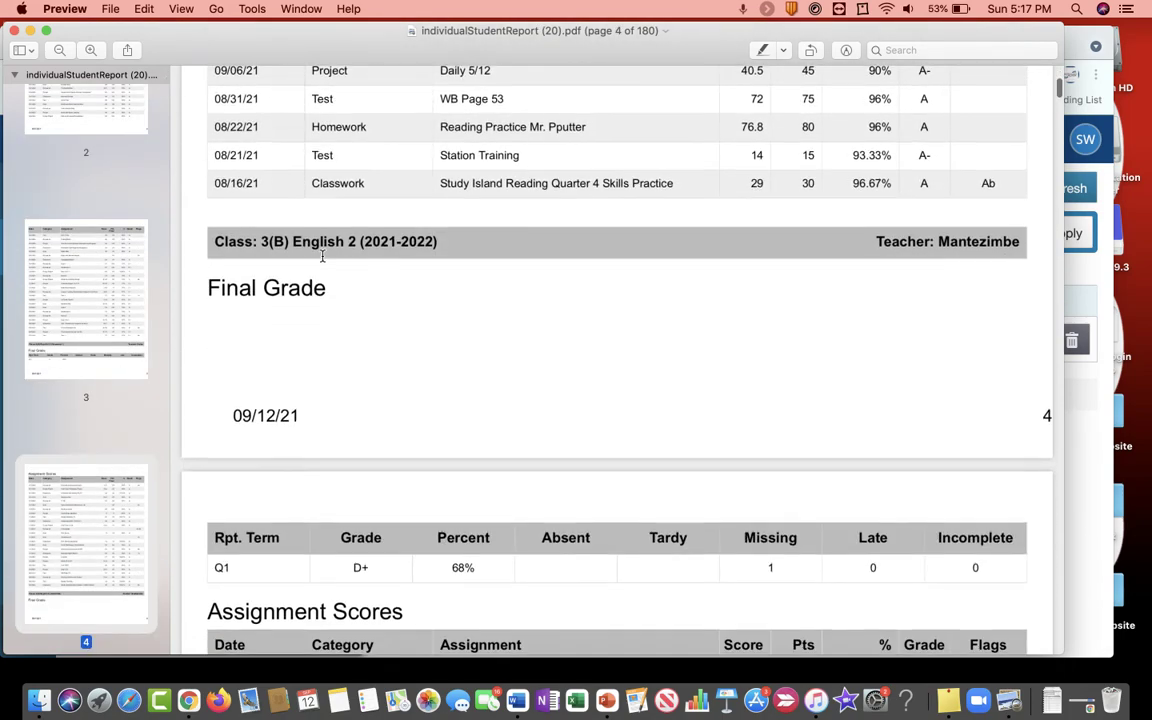
pyautogui.scroll(-20, 322, 256)
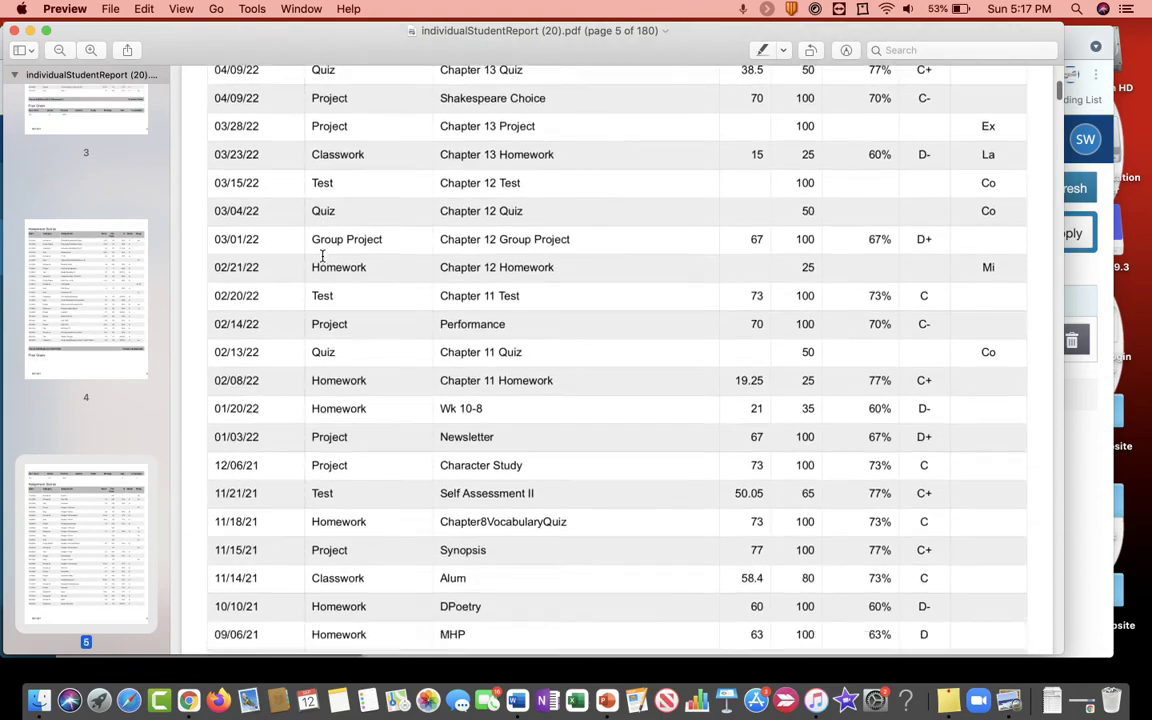
pyautogui.scroll(-10, 322, 256)
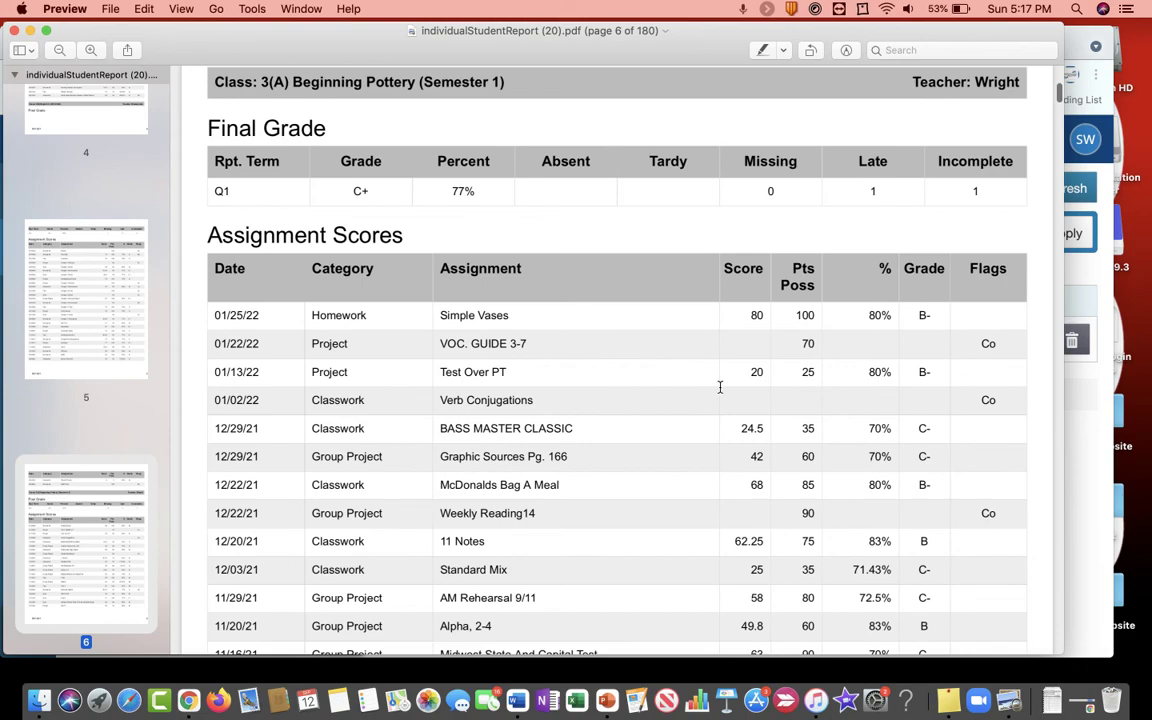
pyautogui.scroll(-15, 475, 387)
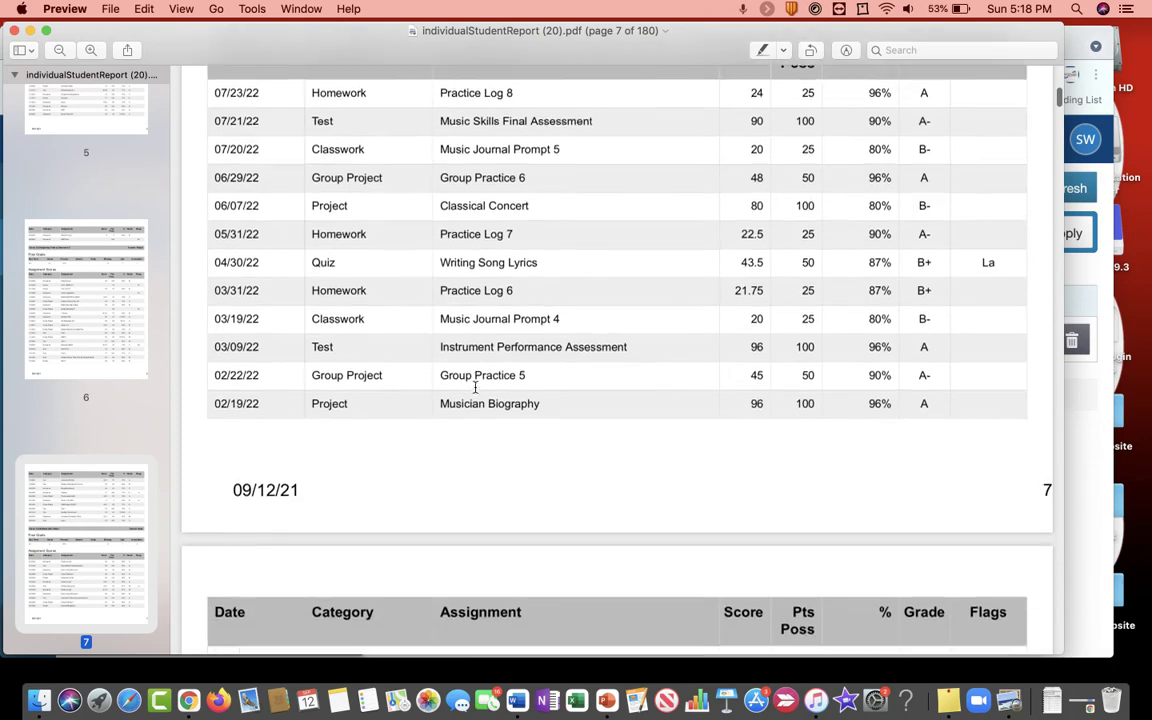
# Step: Check the signature and date line ending the first student's report and the next student's first page, and return to Chrome's report queue
pyautogui.scroll(-5, 475, 387)
pyautogui.scroll(-10, 475, 387)
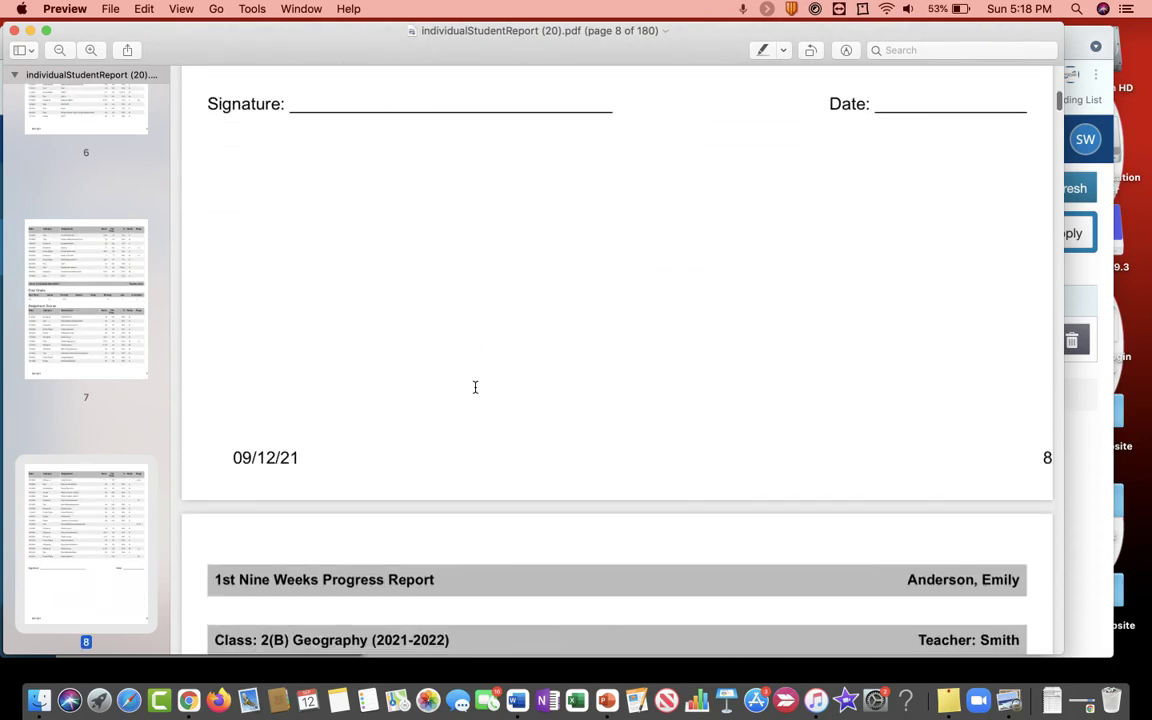
pyautogui.scroll(-1, 475, 387)
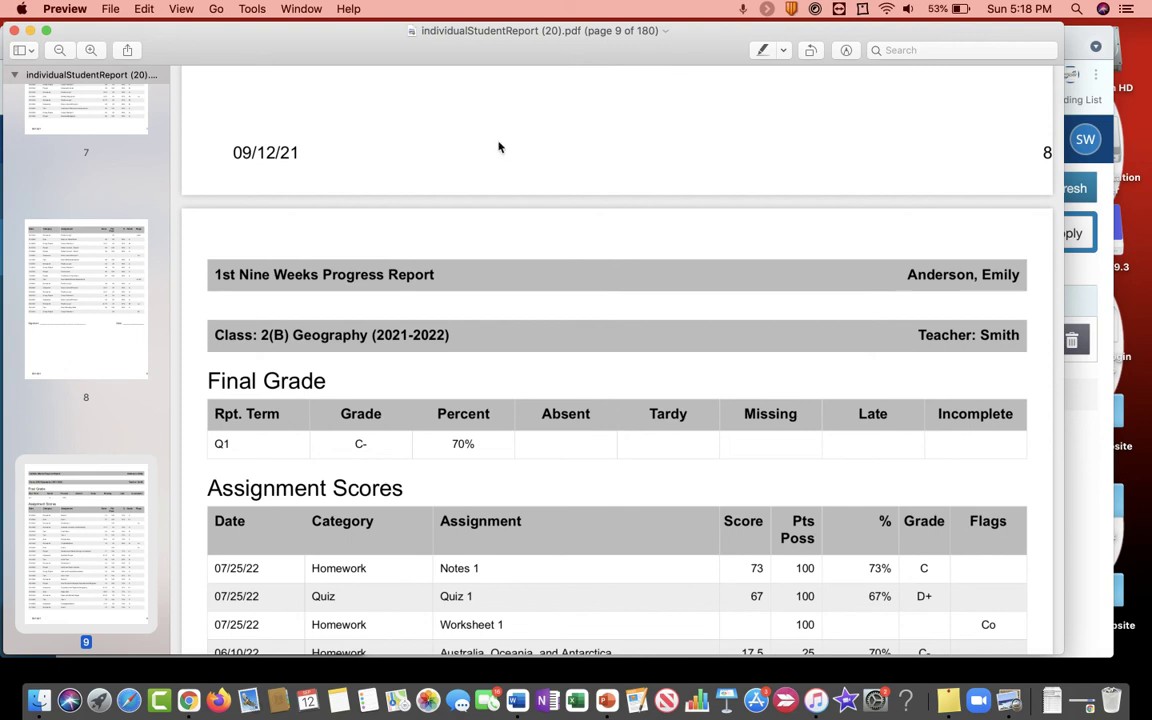
pyautogui.click(1083, 45)
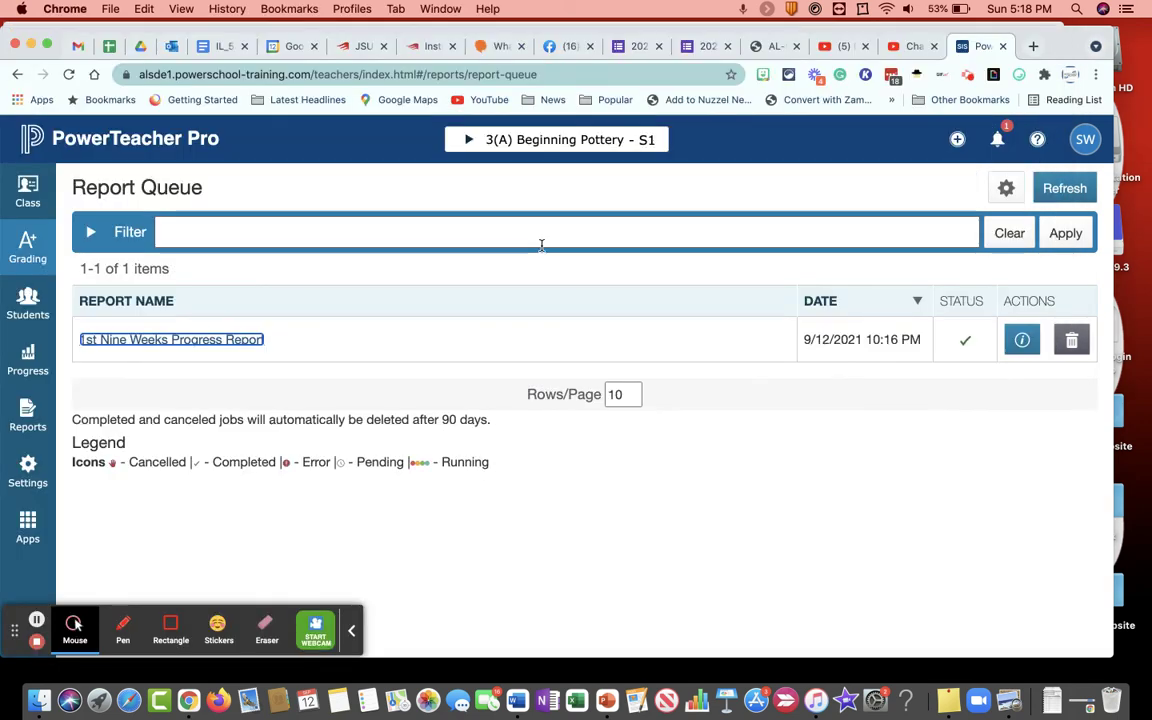